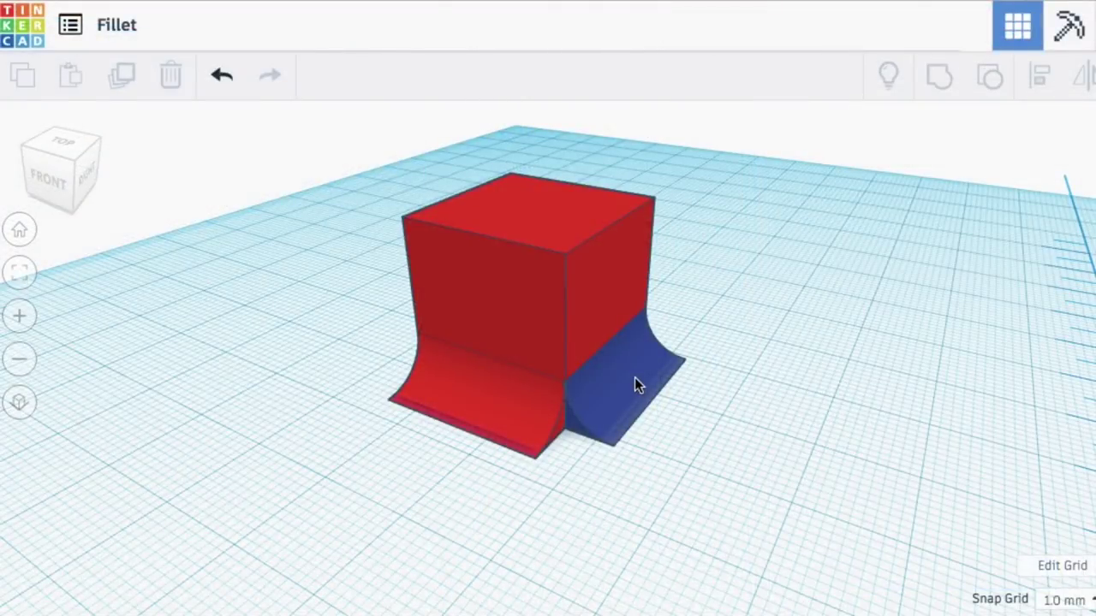
Clear the finished red cube example from the workplane and orbit to a front view.
{"action": "key", "text": "ctrl+z"}
{"action": "right_click_drag", "start_coordinate": [658, 463], "coordinate": [456, 444]}
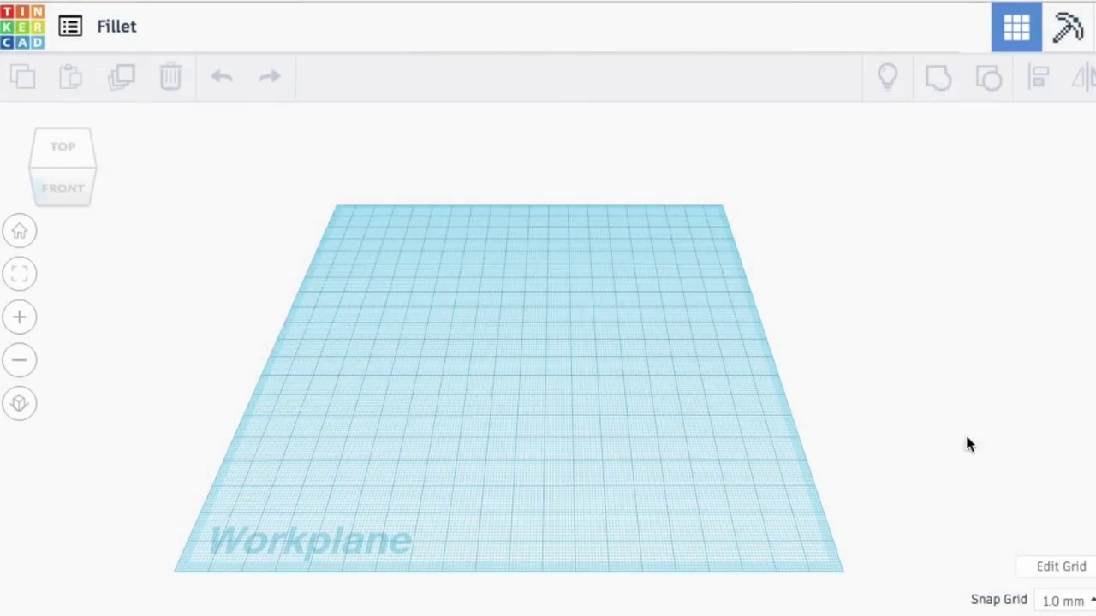
Drop a red 20 mm box and a blue wedge beside it onto the workplane.
{"action": "left_click_drag", "start_coordinate": [646, 387], "coordinate": [483, 381]}
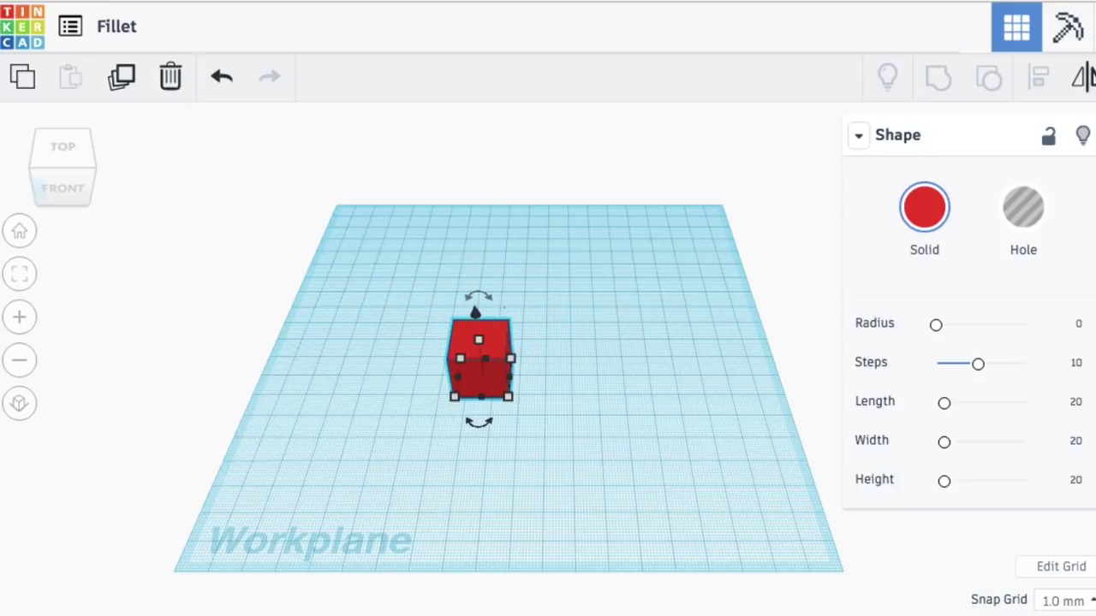
{"action": "left_click_drag", "start_coordinate": [1091, 378], "coordinate": [541, 366]}
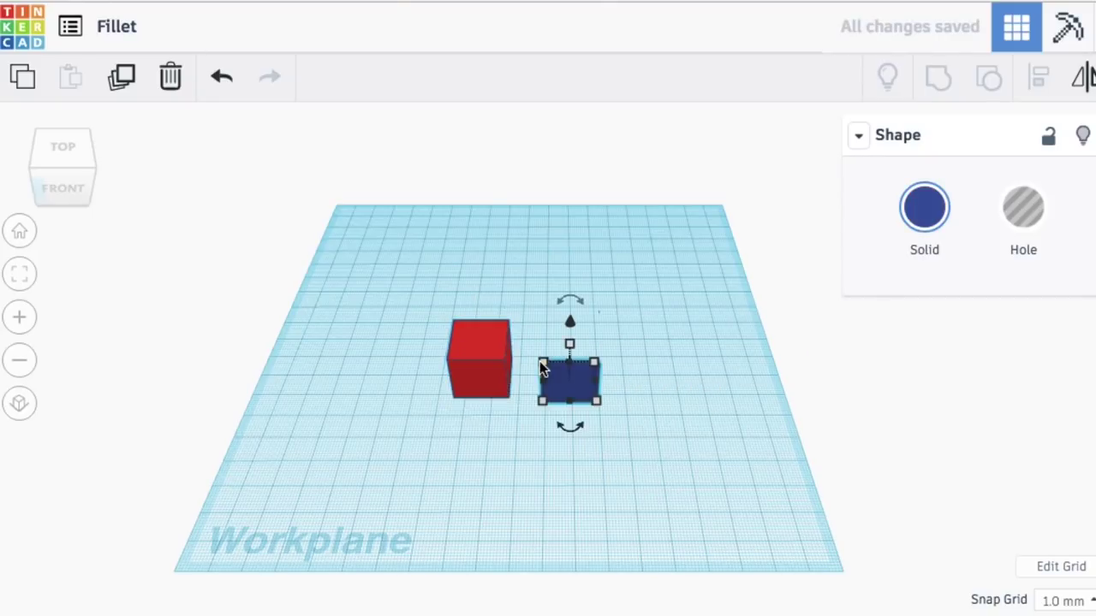
{"action": "left_click", "coordinate": [22, 281]}
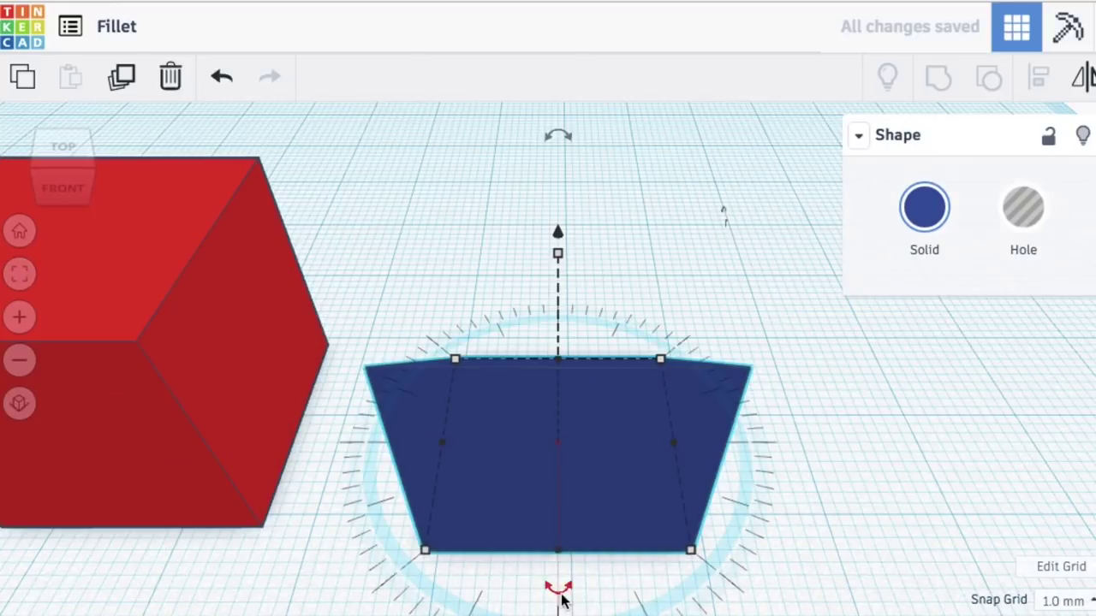
Rotate the blue wedge a full 90° onto its side.
{"action": "left_click_drag", "start_coordinate": [557, 592], "coordinate": [483, 609]}
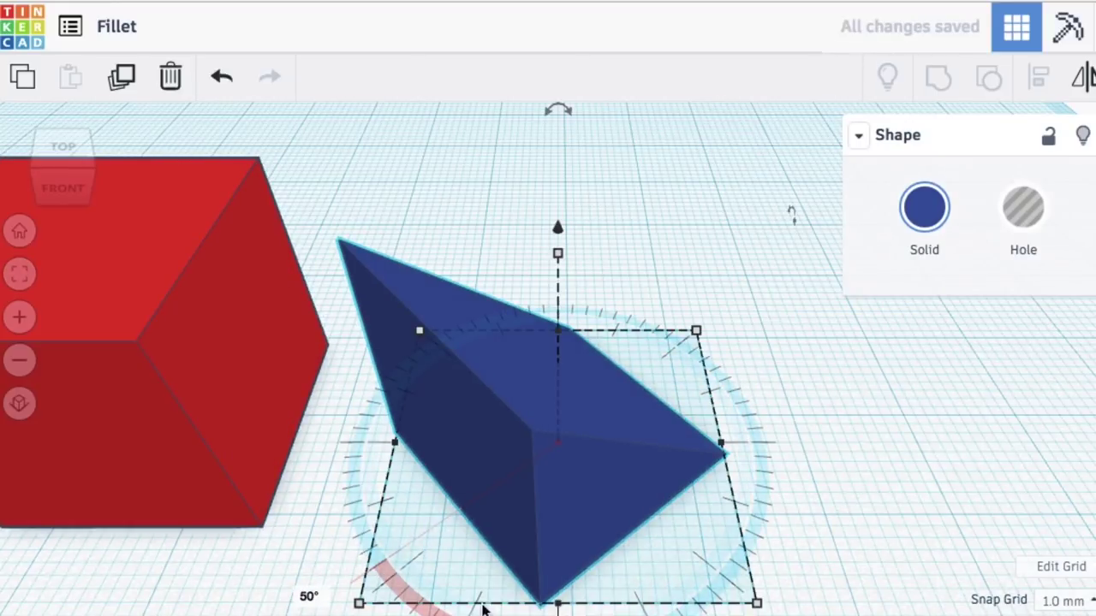
{"action": "left_click", "coordinate": [221, 76]}
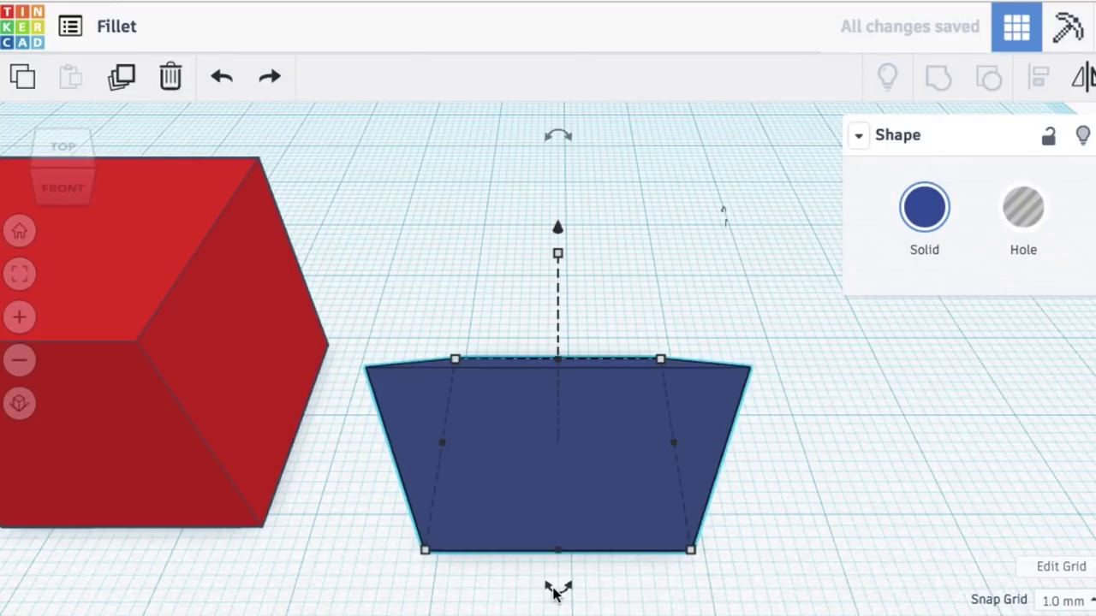
{"action": "left_click_drag", "start_coordinate": [554, 591], "coordinate": [351, 503]}
{"action": "left_click", "coordinate": [352, 511]}
{"action": "scroll", "coordinate": [567, 523], "scroll_direction": "down", "scroll_amount": 5}
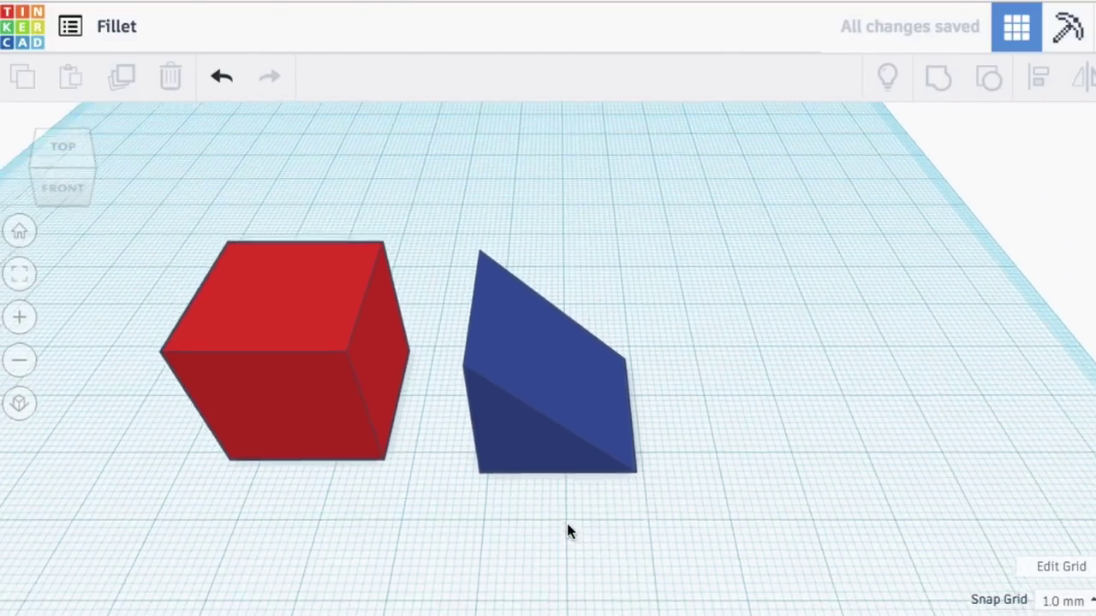
Size the blue wedge to 6 mm wide and 6 mm tall, then add a cylinder hole beside it.
{"action": "key", "text": "r"}
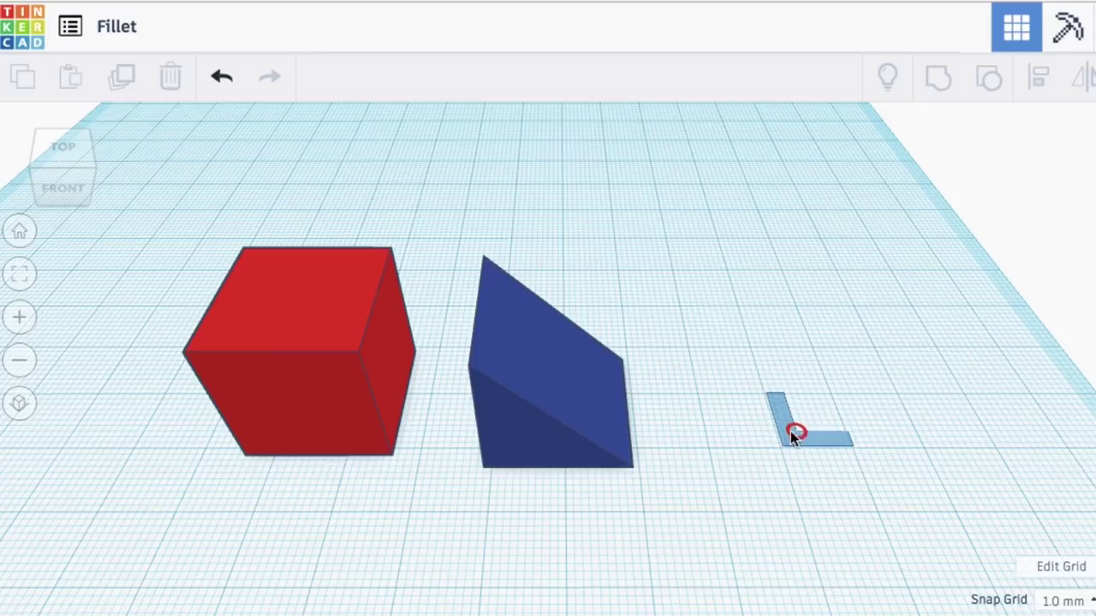
{"action": "left_click", "coordinate": [779, 447]}
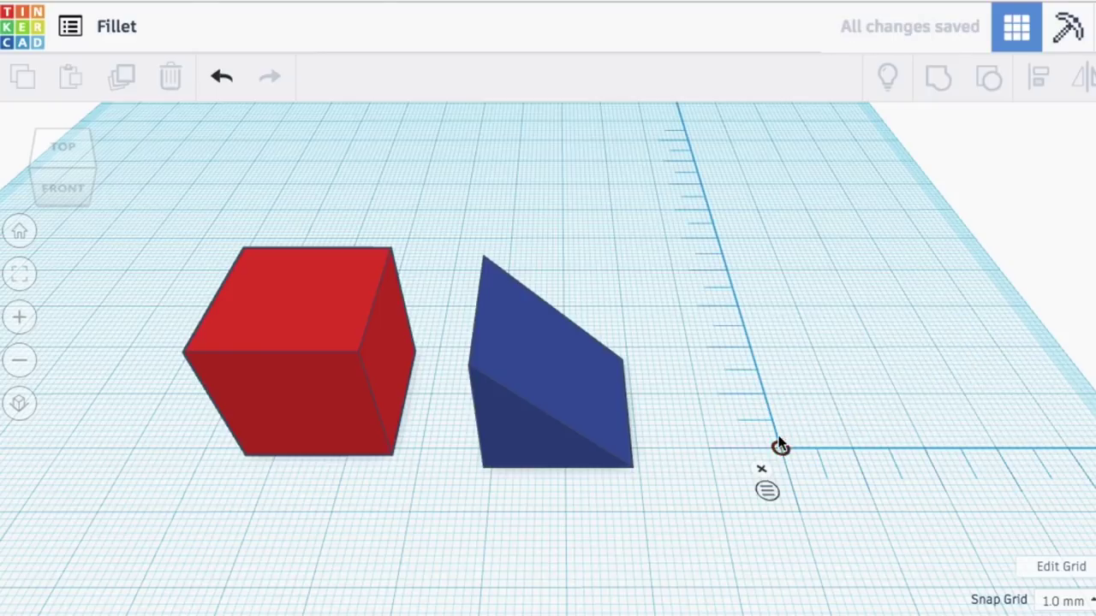
{"action": "left_click", "coordinate": [556, 456]}
{"action": "left_click", "coordinate": [558, 575]}
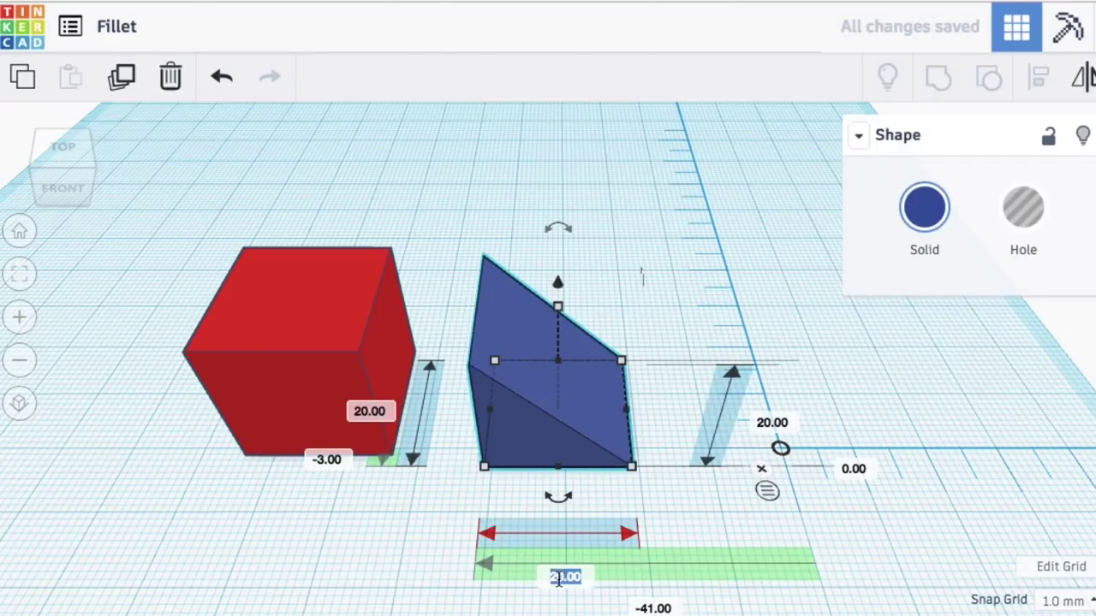
{"action": "type", "text": "6"}
{"action": "key", "text": "Return"}
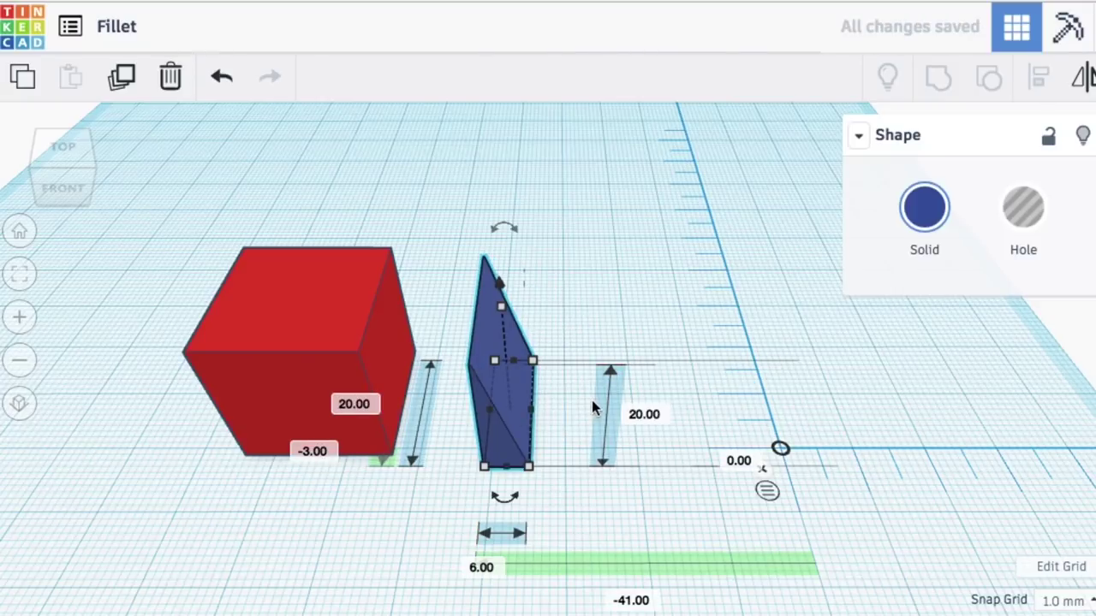
{"action": "left_click", "coordinate": [639, 416]}
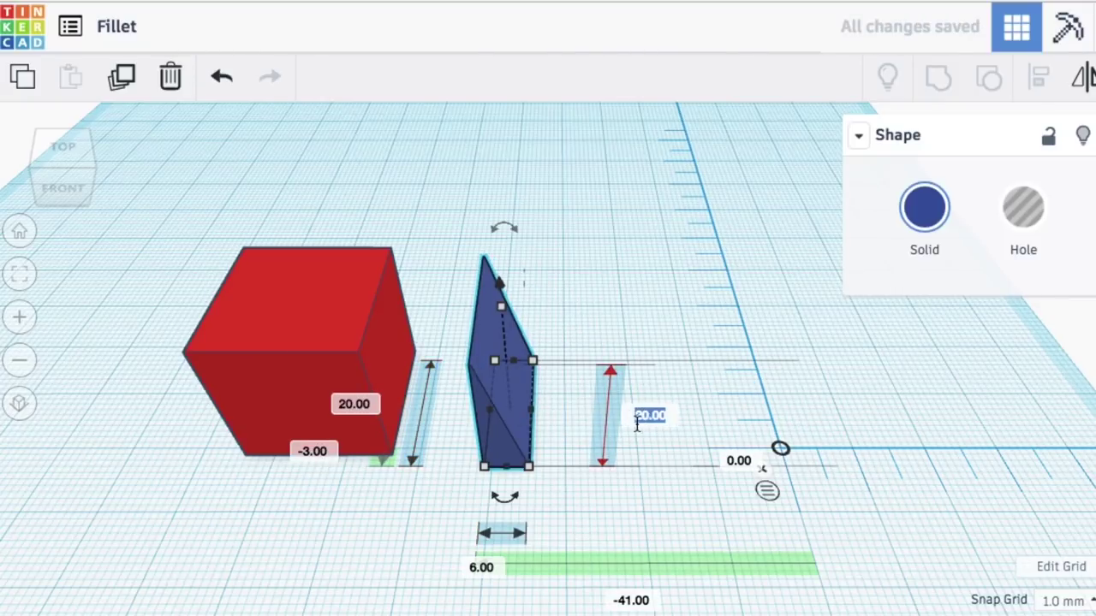
{"action": "type", "text": "6"}
{"action": "key", "text": "Return"}
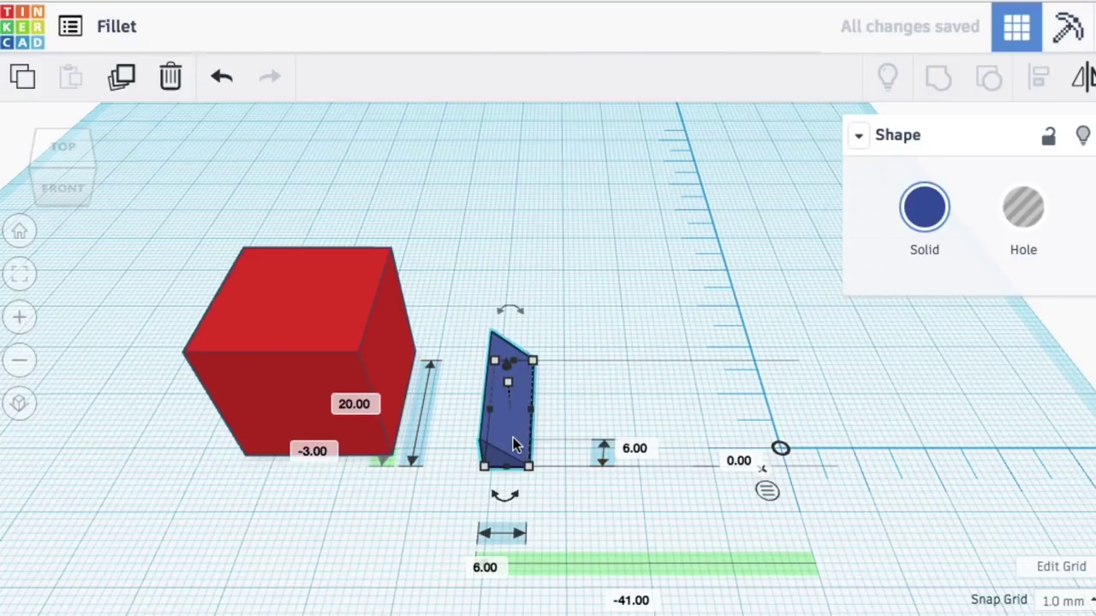
{"action": "mouse_move", "coordinate": [513, 444]}
{"action": "left_mouse_down"}
{"action": "mouse_move", "coordinate": [419, 431]}
{"action": "mouse_move", "coordinate": [512, 440]}
{"action": "left_mouse_up"}
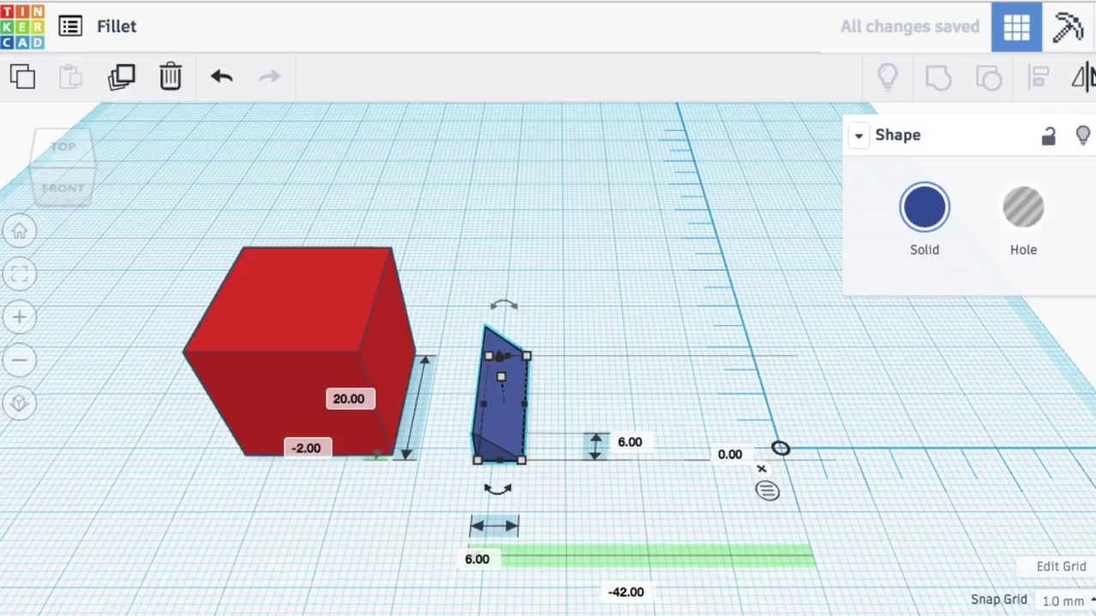
{"action": "left_click_drag", "start_coordinate": [1087, 334], "coordinate": [621, 389]}
Set the cylinder hole to 12 mm width and 12 mm depth.
{"action": "left_click", "coordinate": [630, 552]}
{"action": "type", "text": "12"}
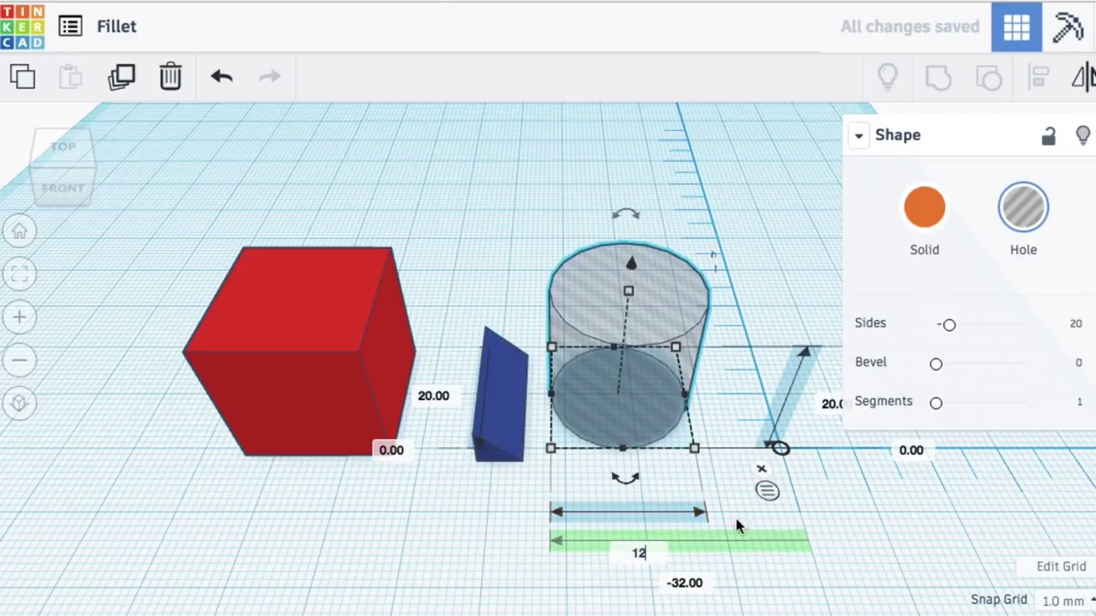
{"action": "key", "text": "Return"}
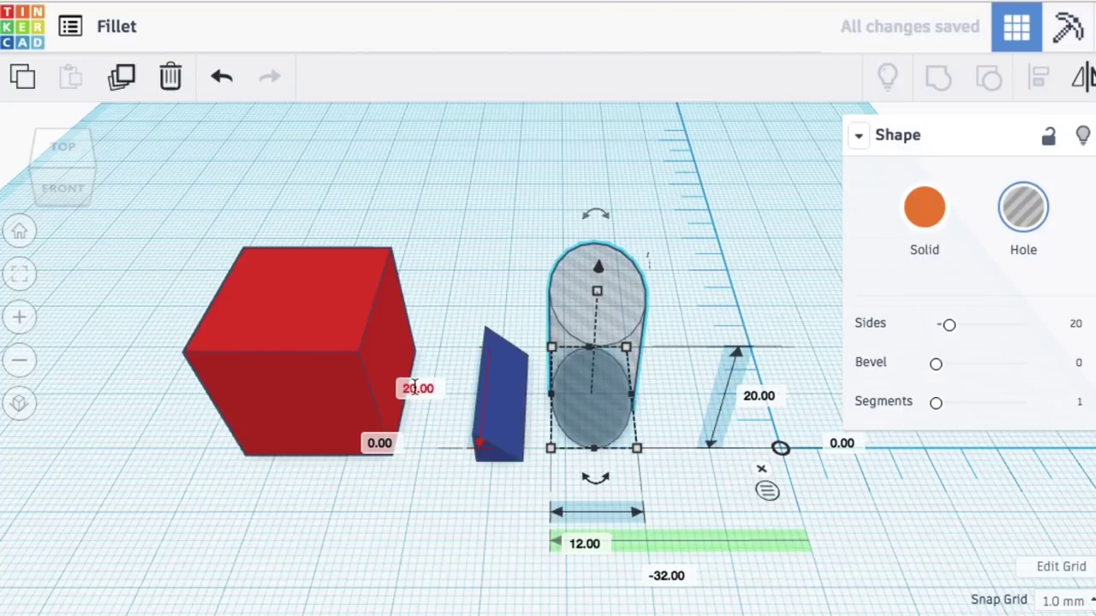
{"action": "left_click", "coordinate": [421, 388]}
{"action": "type", "text": "12"}
{"action": "key", "text": "Return"}
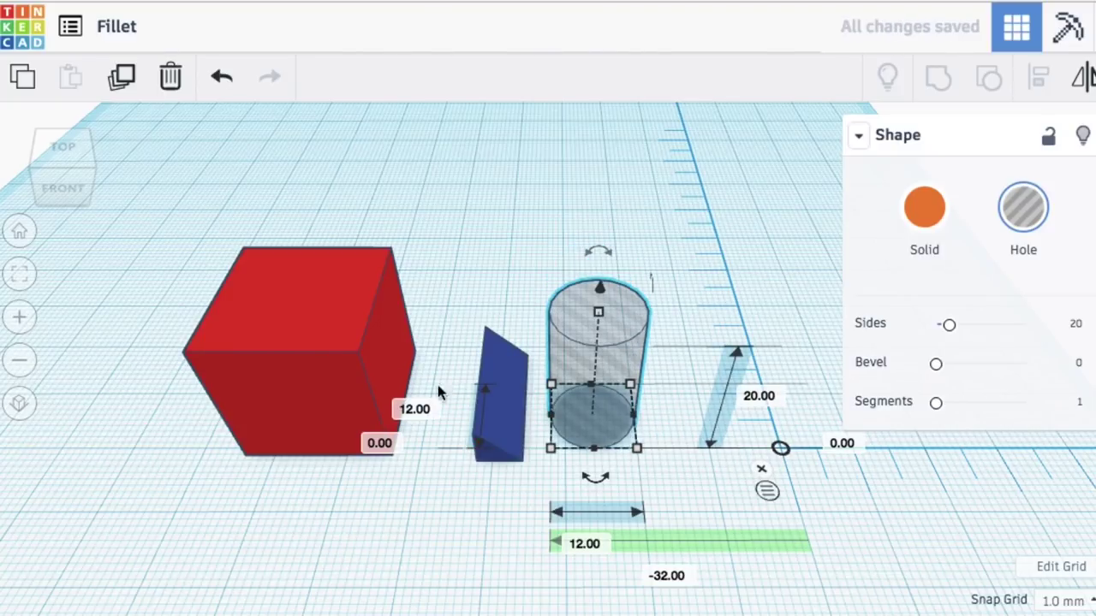
Tip the cylinder hole onto its side and select it together with the wedge.
{"action": "right_click_drag", "start_coordinate": [635, 360], "coordinate": [556, 291]}
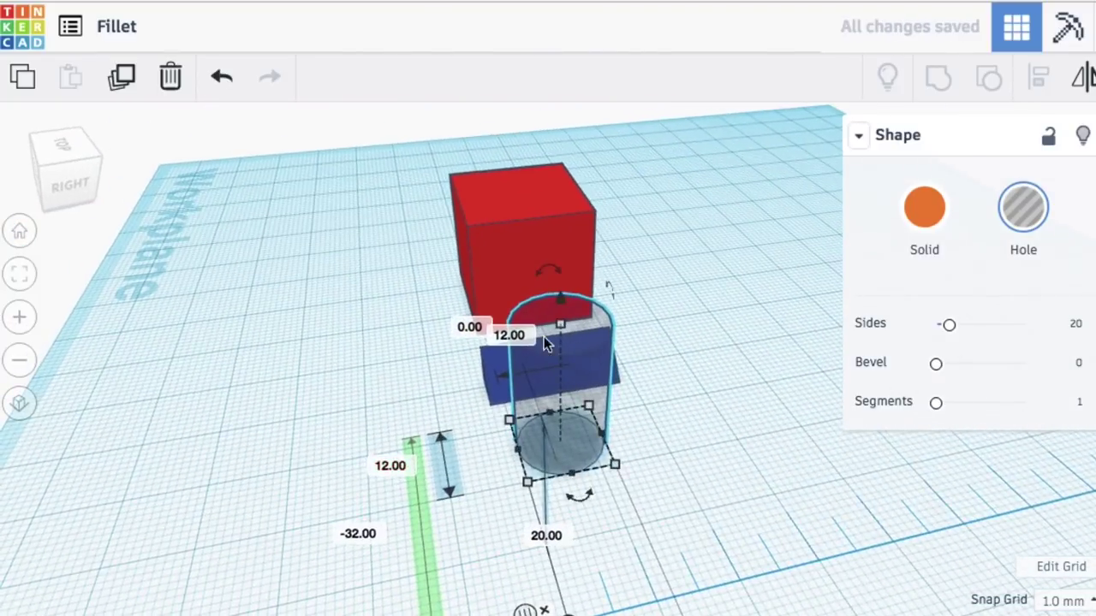
{"action": "left_click_drag", "start_coordinate": [550, 274], "coordinate": [665, 330]}
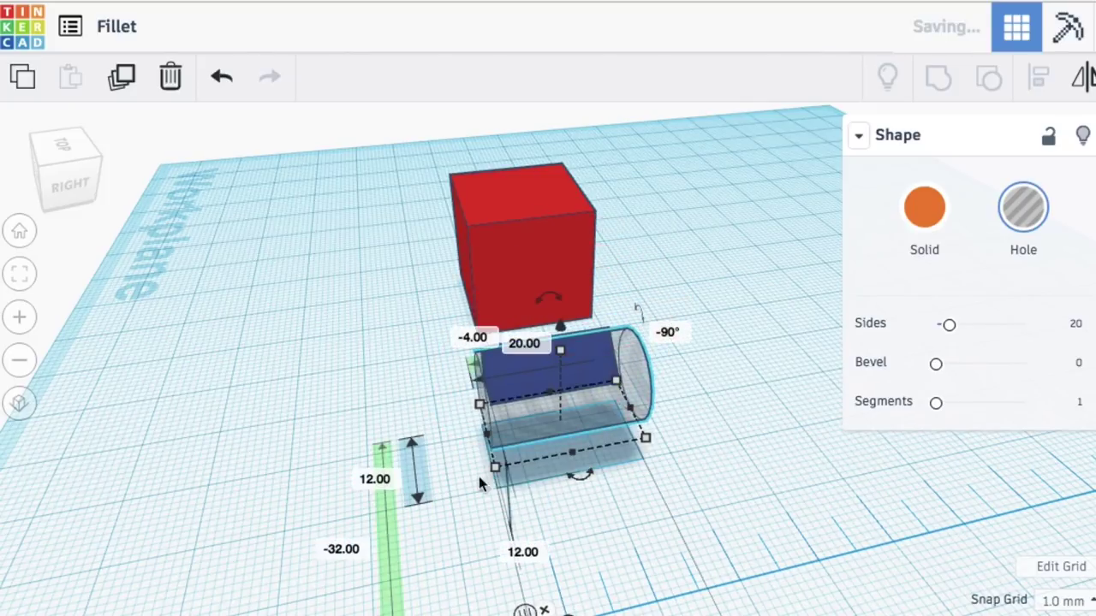
{"action": "right_click_drag", "start_coordinate": [479, 485], "coordinate": [773, 416]}
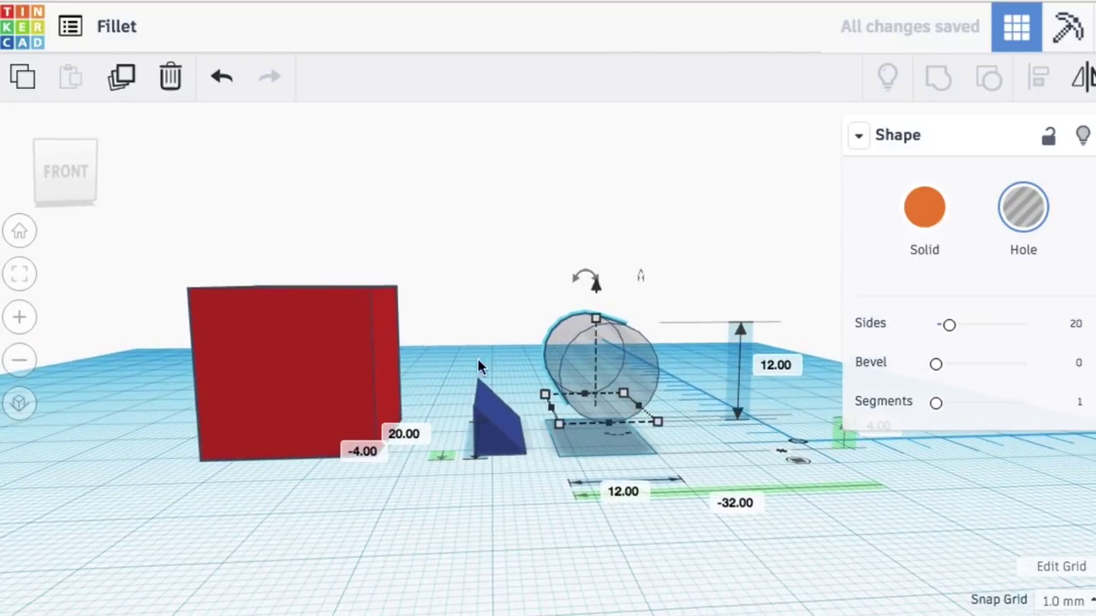
{"action": "left_click_drag", "start_coordinate": [465, 308], "coordinate": [661, 399]}
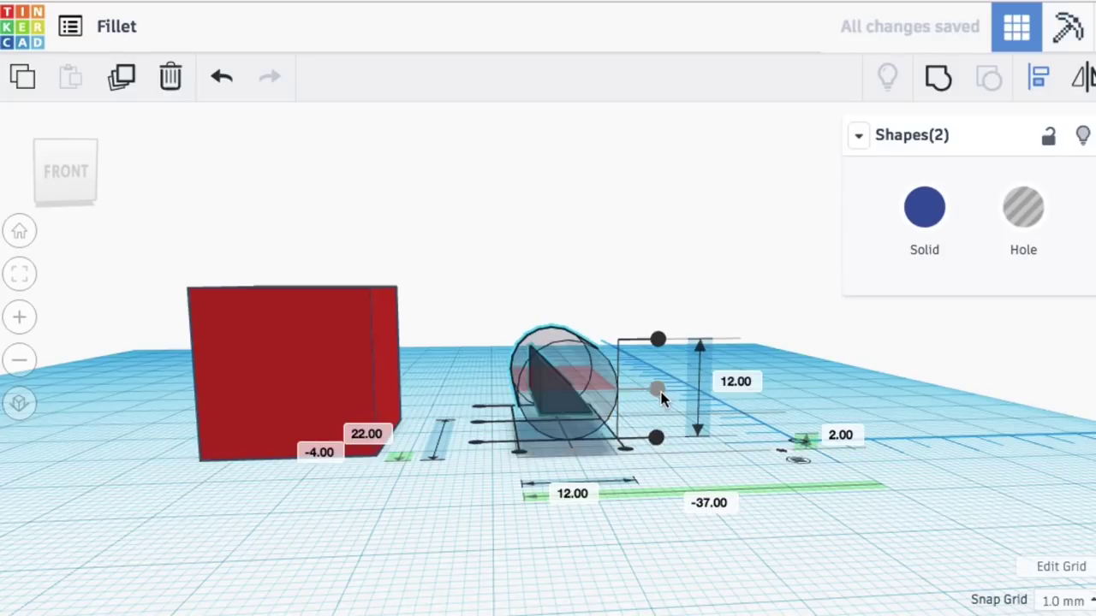
Group the wedge with the 12 mm cylinder hole to form the concave fillet piece.
{"action": "right_click_drag", "start_coordinate": [661, 399], "coordinate": [472, 306]}
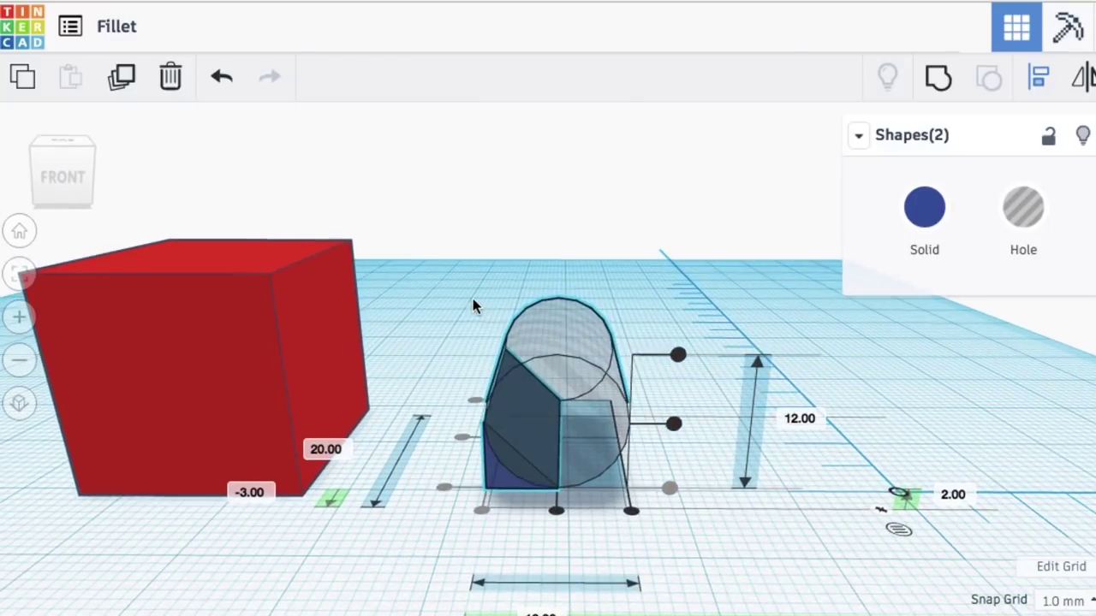
{"action": "left_click_drag", "start_coordinate": [473, 307], "coordinate": [479, 385]}
{"action": "left_click_drag", "start_coordinate": [605, 515], "coordinate": [606, 513]}
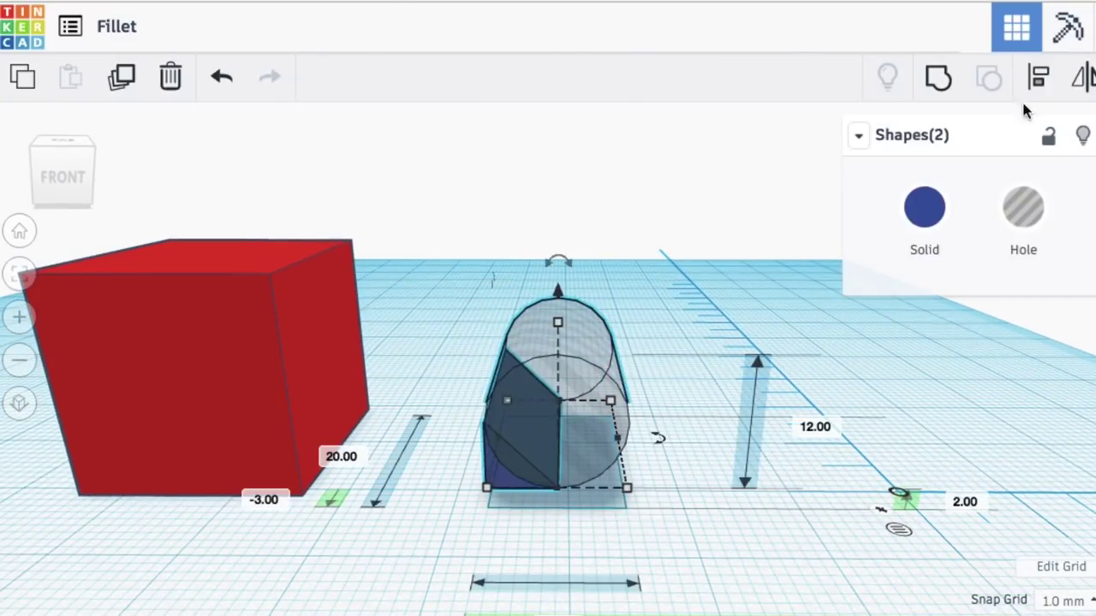
{"action": "left_click", "coordinate": [938, 77]}
{"action": "left_click", "coordinate": [624, 440]}
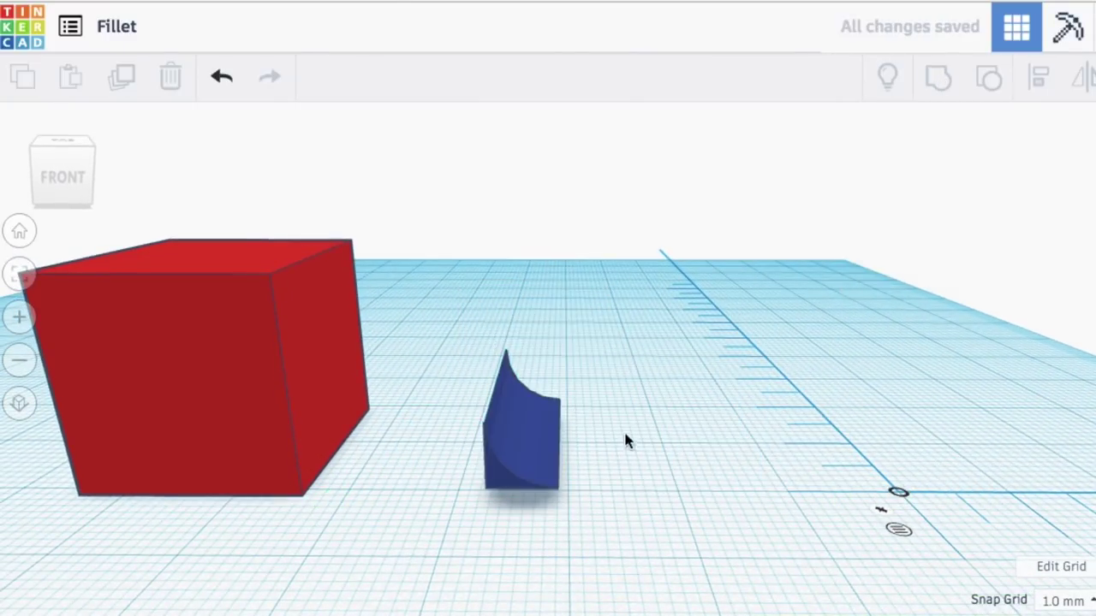
Drop the fillet to elevation 0 and push it flush against the red cube's base.
{"action": "left_click", "coordinate": [548, 449]}
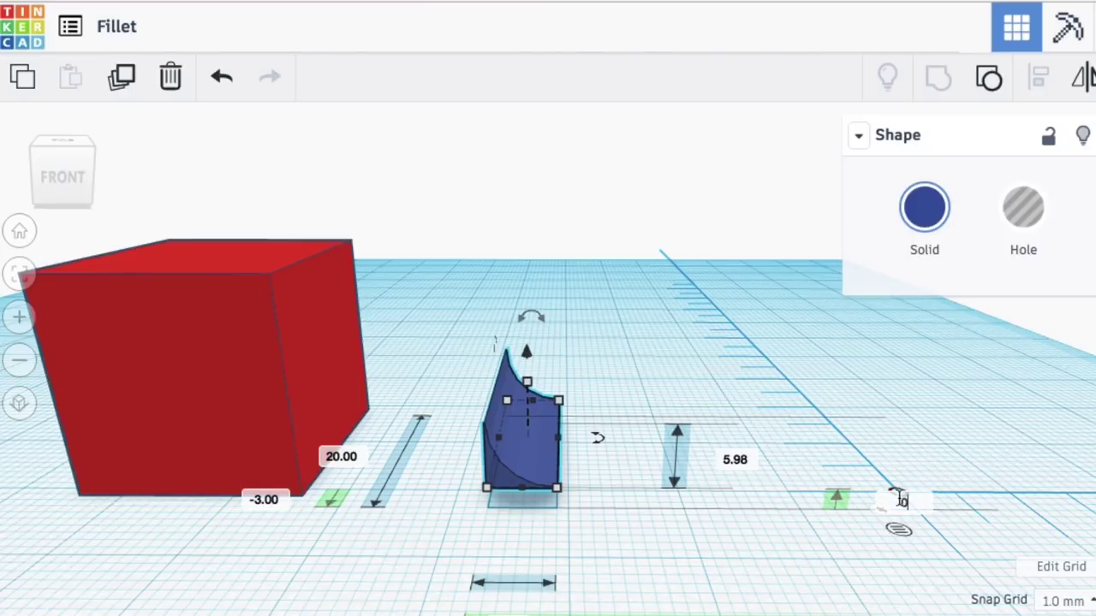
{"action": "key", "text": "Return"}
{"action": "left_click_drag", "start_coordinate": [503, 498], "coordinate": [338, 510]}
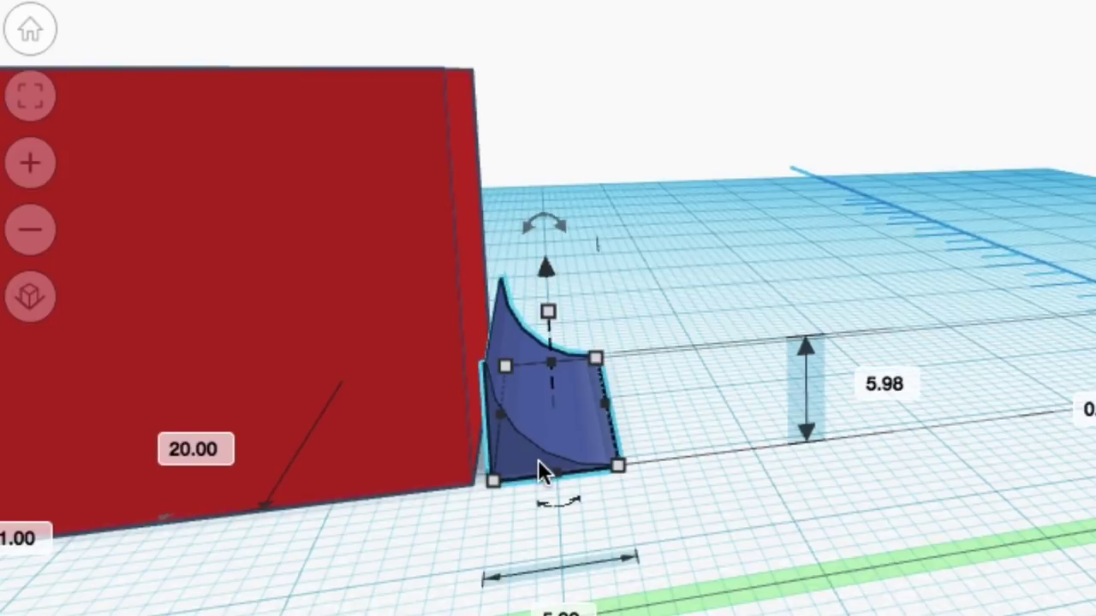
{"action": "left_click_drag", "start_coordinate": [539, 470], "coordinate": [520, 471]}
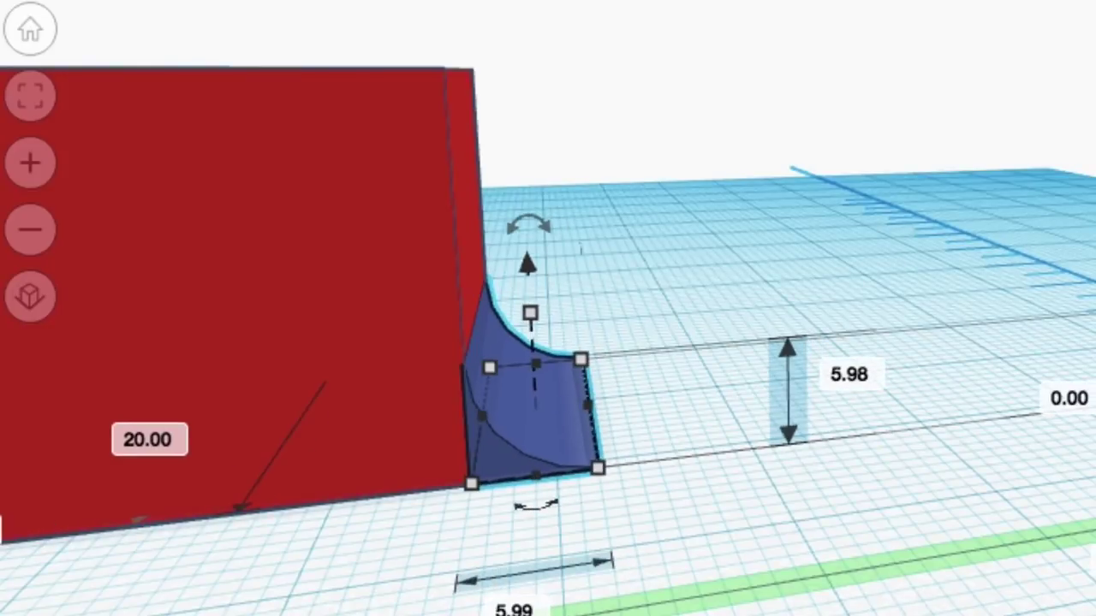
{"action": "right_click_drag", "start_coordinate": [473, 514], "coordinate": [224, 541]}
{"action": "scroll", "coordinate": [171, 523], "scroll_direction": "down", "scroll_amount": 3}
{"action": "scroll", "coordinate": [488, 526], "scroll_direction": "up", "scroll_amount": 3}
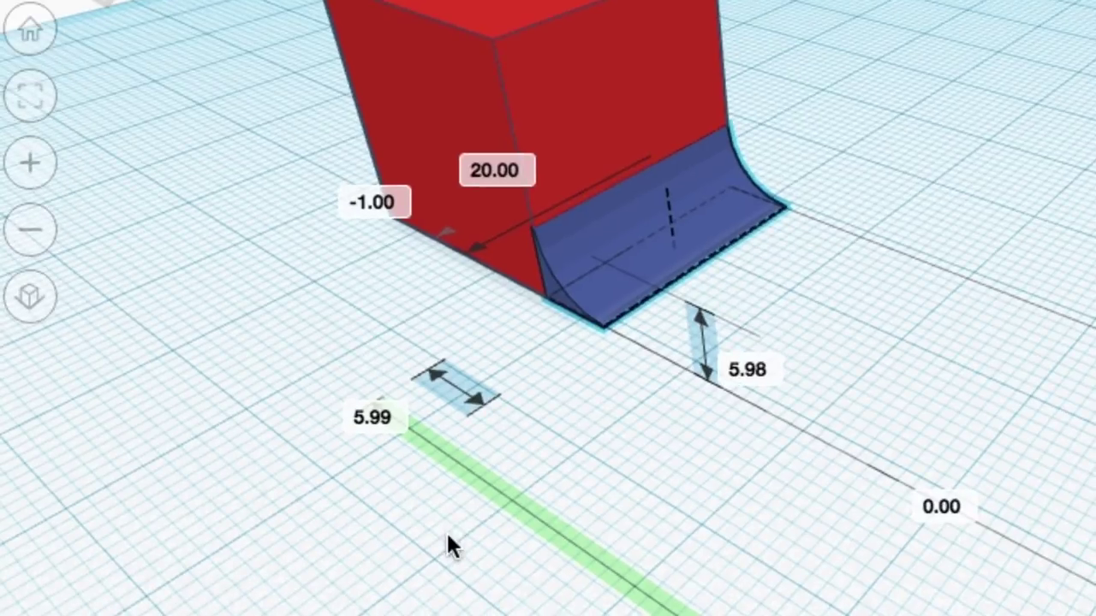
{"action": "right_click_drag", "start_coordinate": [452, 546], "coordinate": [596, 424]}
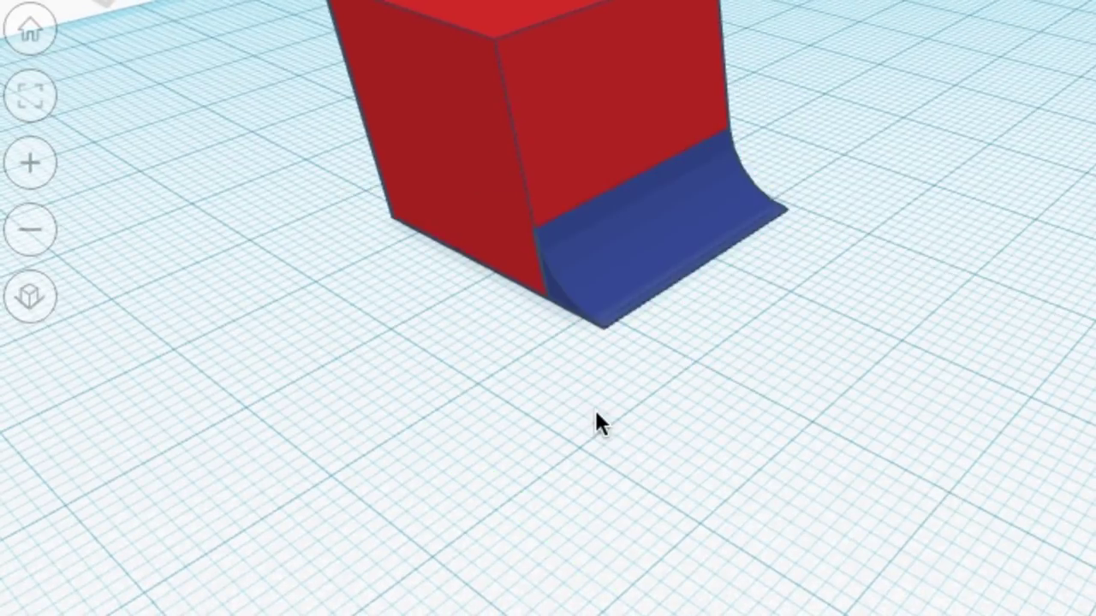
{"action": "left_click", "coordinate": [596, 270]}
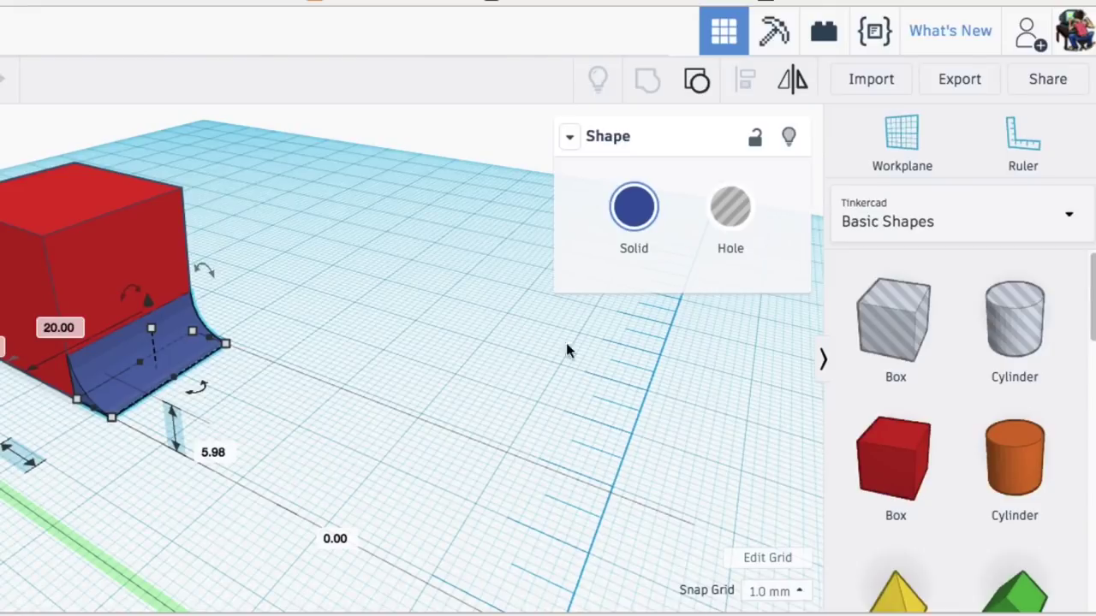
{"action": "left_click", "coordinate": [1069, 216]}
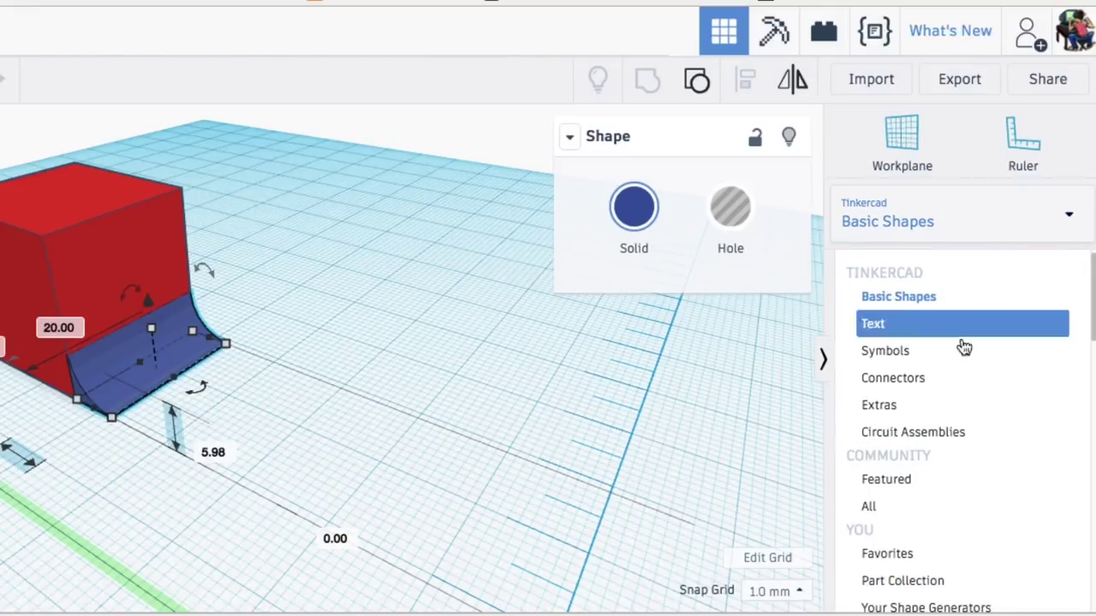
{"action": "left_click", "coordinate": [873, 581]}
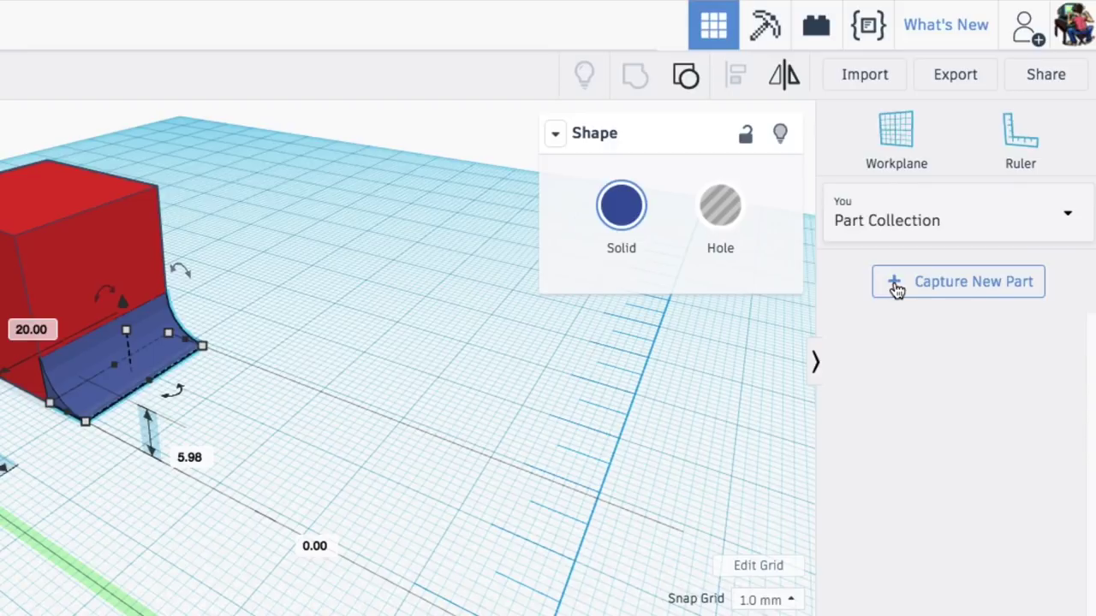
{"action": "left_click", "coordinate": [894, 290]}
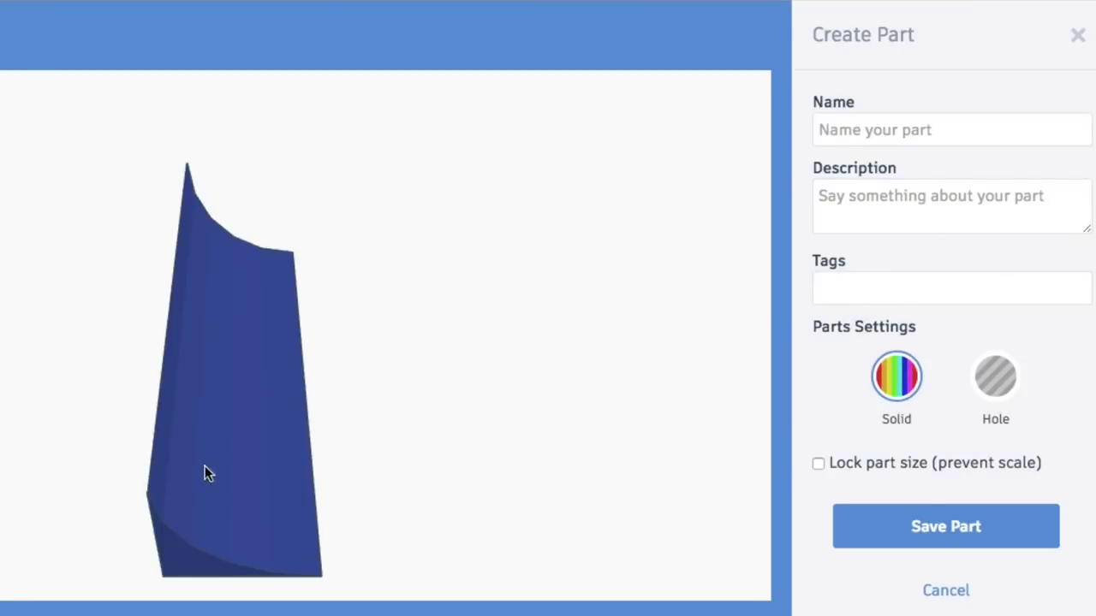
{"action": "left_click_drag", "start_coordinate": [205, 473], "coordinate": [299, 376]}
{"action": "left_click_drag", "start_coordinate": [324, 430], "coordinate": [196, 416]}
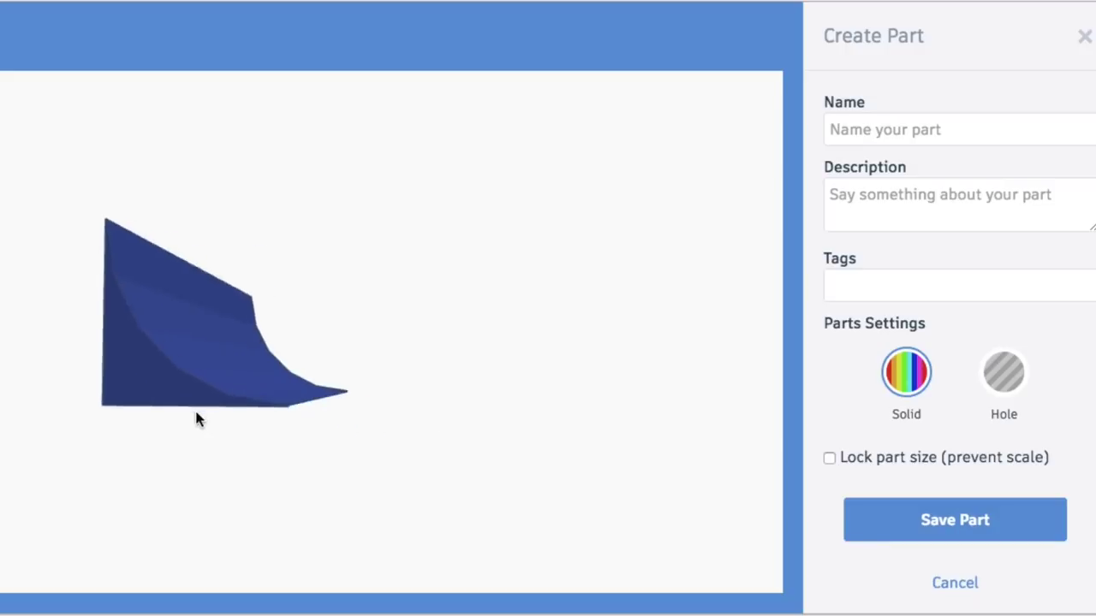
{"action": "left_click", "coordinate": [952, 582]}
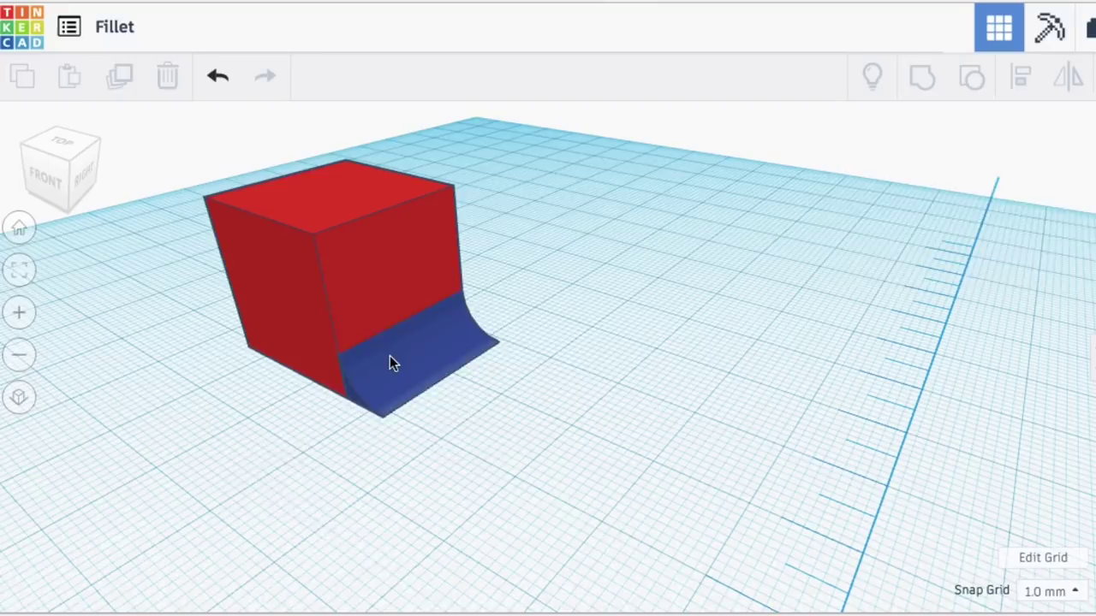
Ungroup the fillet, raise the cylinder hole to 64 sides, and regroup it.
{"action": "key", "text": "ctrl+z"}
{"action": "left_click", "coordinate": [390, 345]}
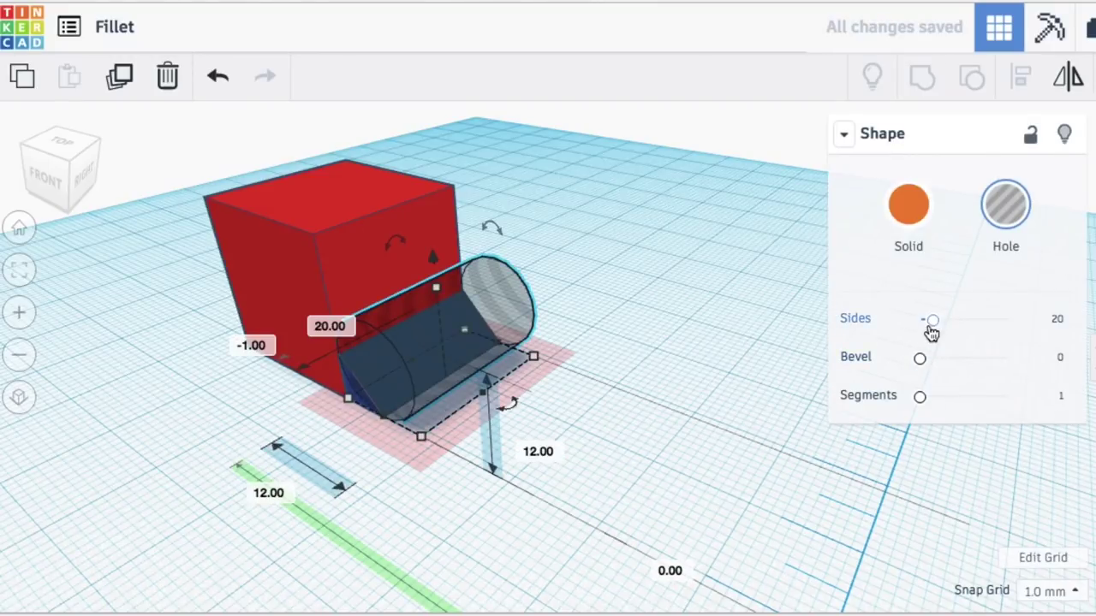
{"action": "left_click_drag", "start_coordinate": [932, 321], "coordinate": [1038, 315]}
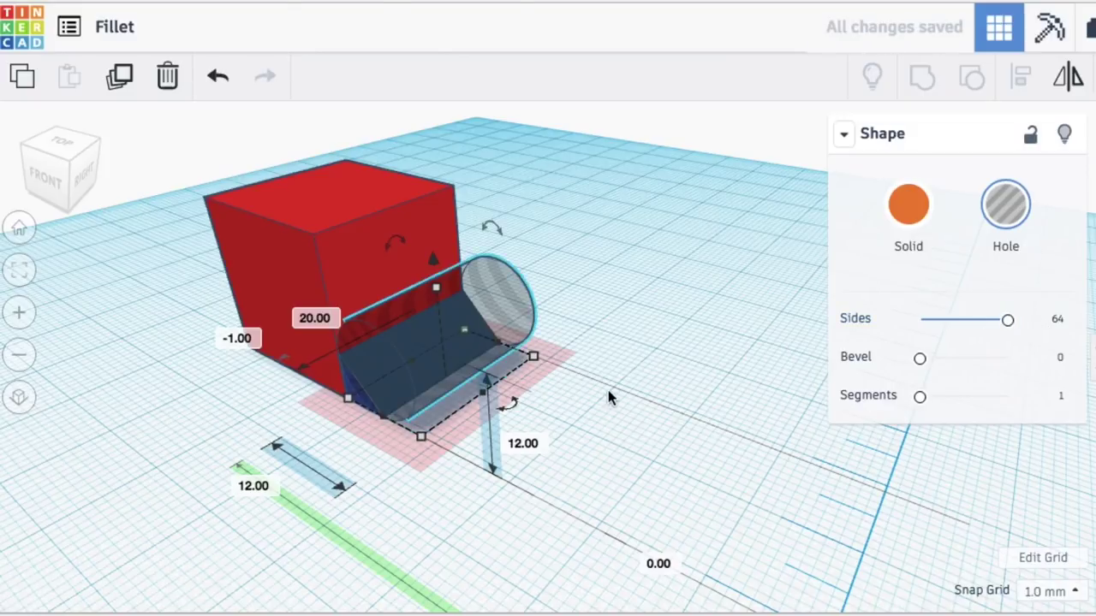
{"action": "mouse_move", "coordinate": [633, 393]}
{"action": "right_mouse_down"}
{"action": "mouse_move", "coordinate": [765, 354]}
{"action": "mouse_move", "coordinate": [643, 374]}
{"action": "mouse_move", "coordinate": [627, 392]}
{"action": "right_mouse_up"}
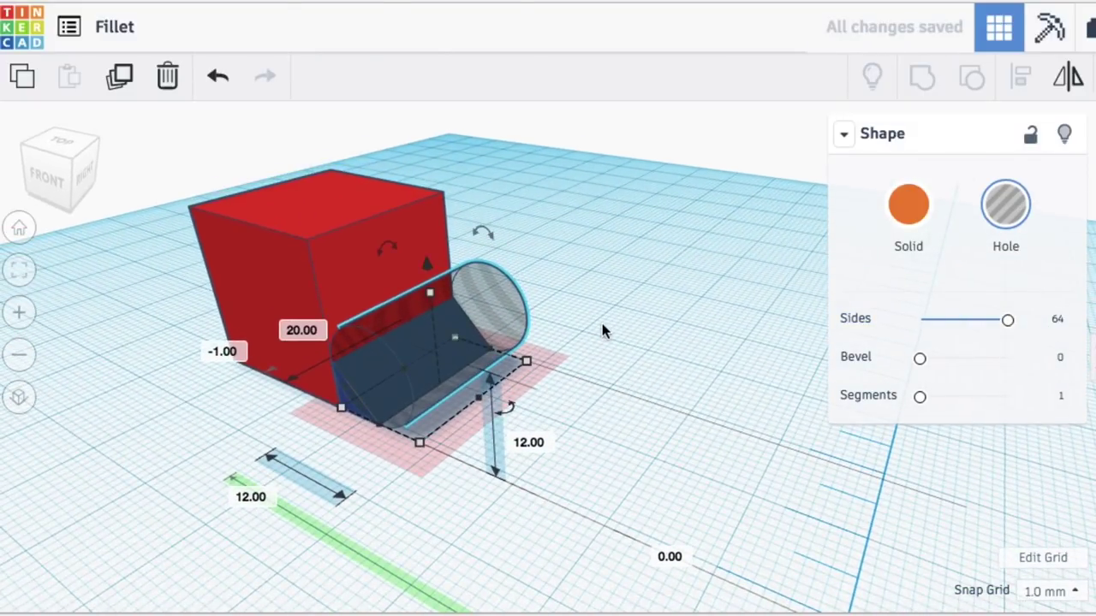
{"action": "key", "text": "ctrl+g"}
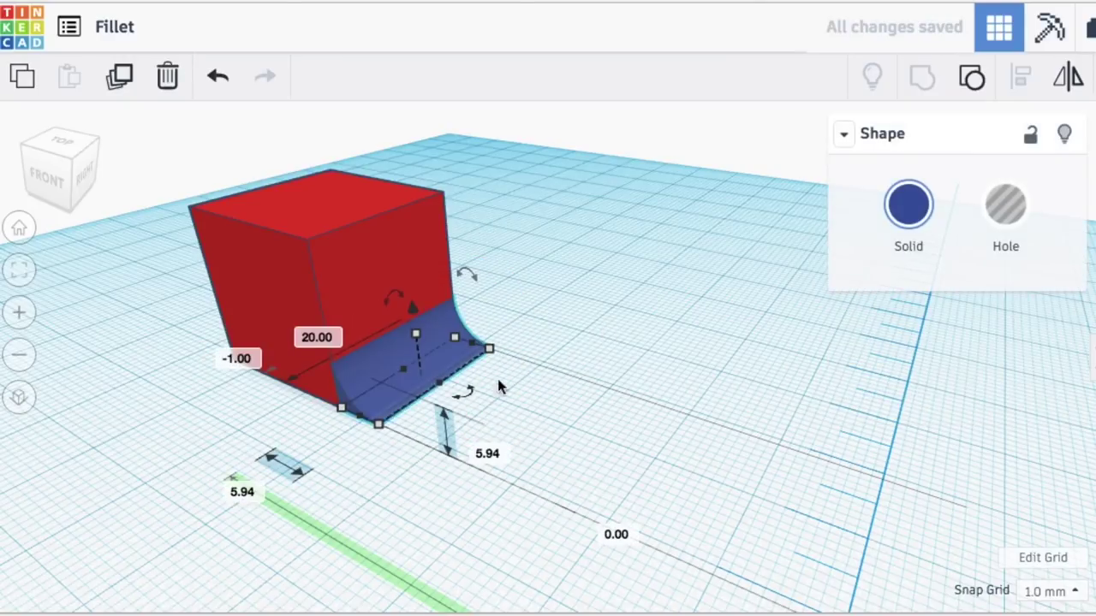
{"action": "right_click_drag", "start_coordinate": [556, 402], "coordinate": [484, 374]}
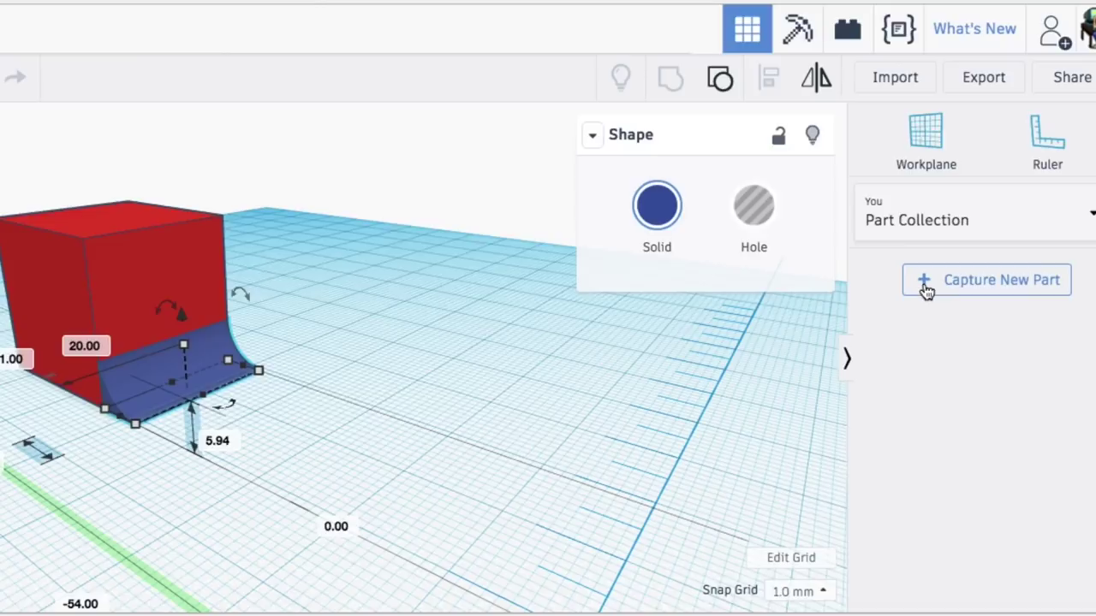
Save the fillet as part 'Fillet', described 6 MM Radius, tagged Fillet, coloured red.
{"action": "left_click", "coordinate": [925, 282]}
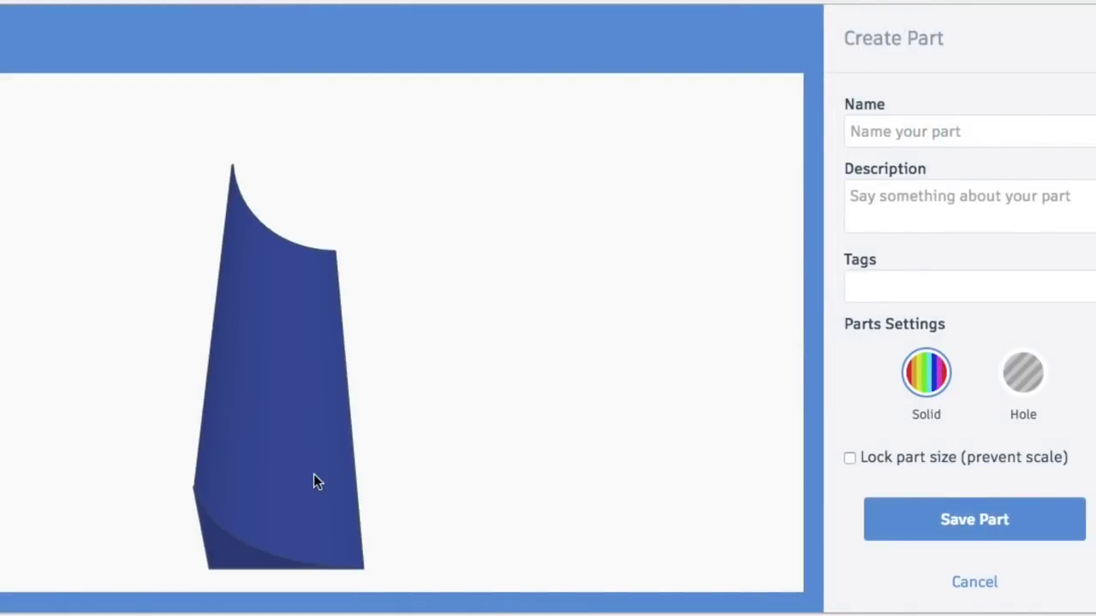
{"action": "left_click_drag", "start_coordinate": [313, 473], "coordinate": [271, 262]}
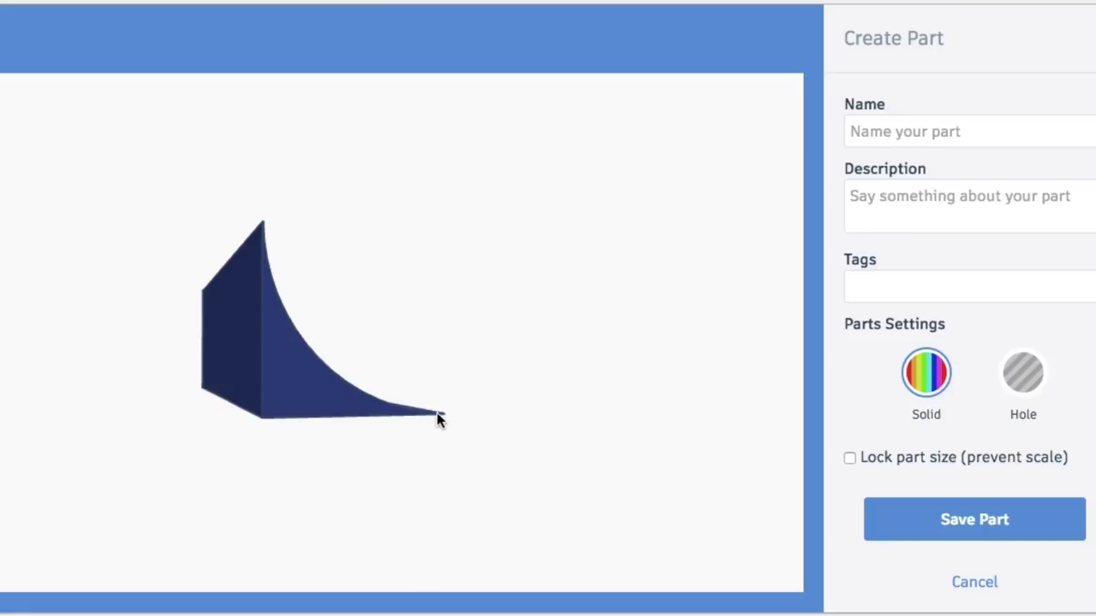
{"action": "left_click_drag", "start_coordinate": [496, 377], "coordinate": [228, 422]}
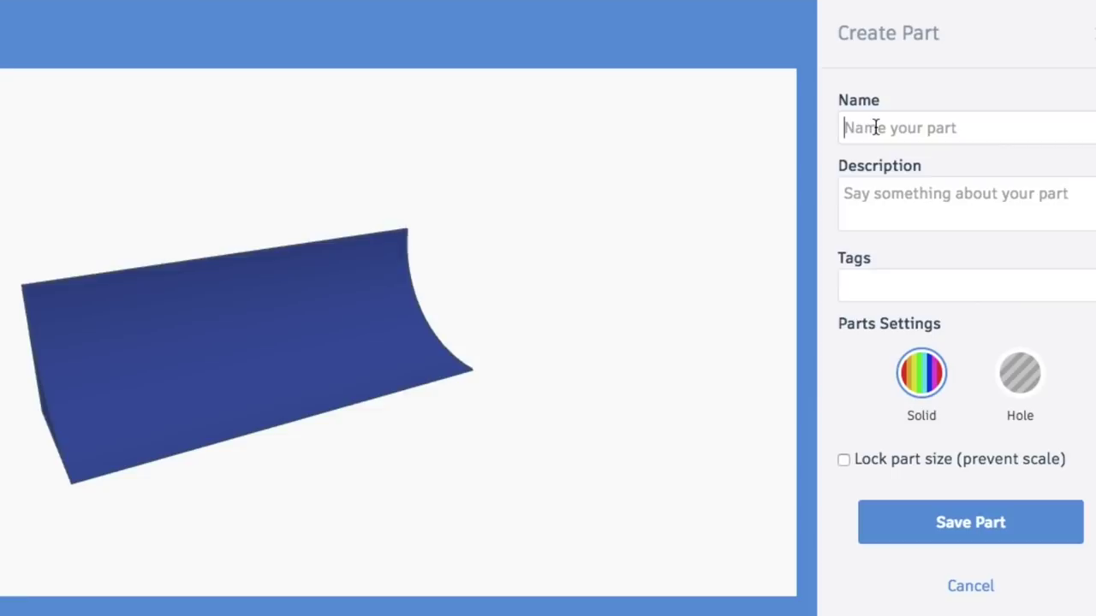
{"action": "left_click", "coordinate": [877, 127]}
{"action": "type", "text": "Fillet"}
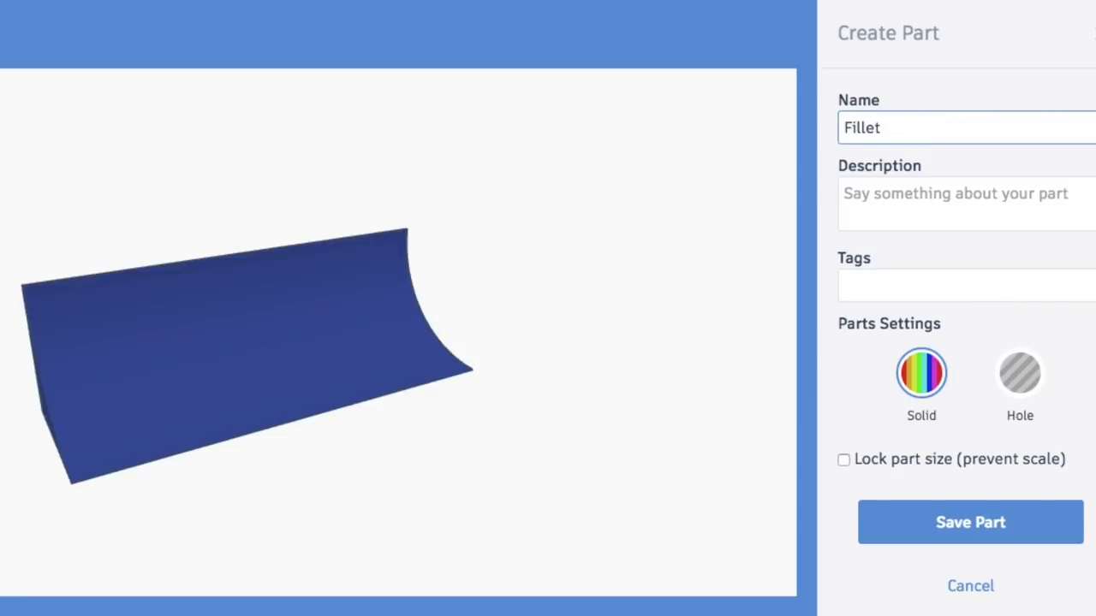
{"action": "left_click", "coordinate": [911, 195]}
{"action": "type", "text": "6 MM Radius"}
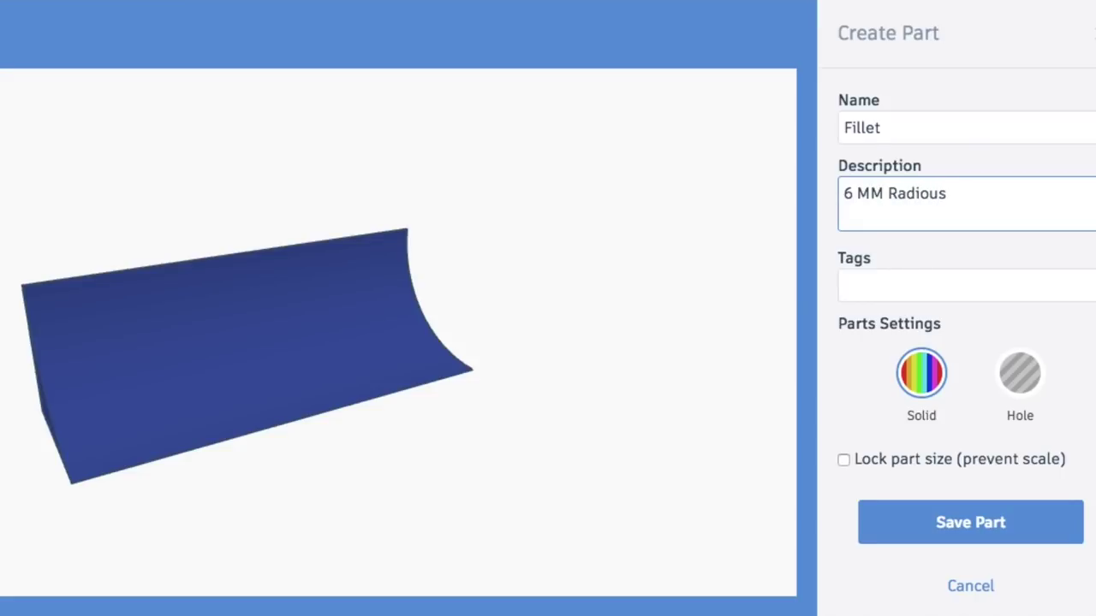
{"action": "left_click", "coordinate": [893, 281]}
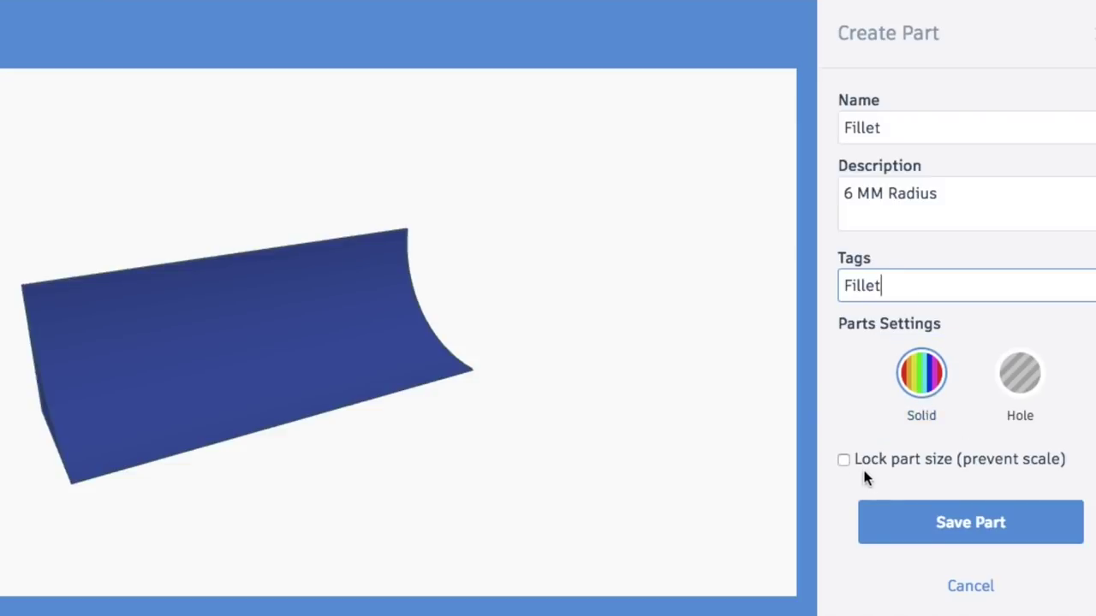
{"action": "left_click", "coordinate": [920, 400]}
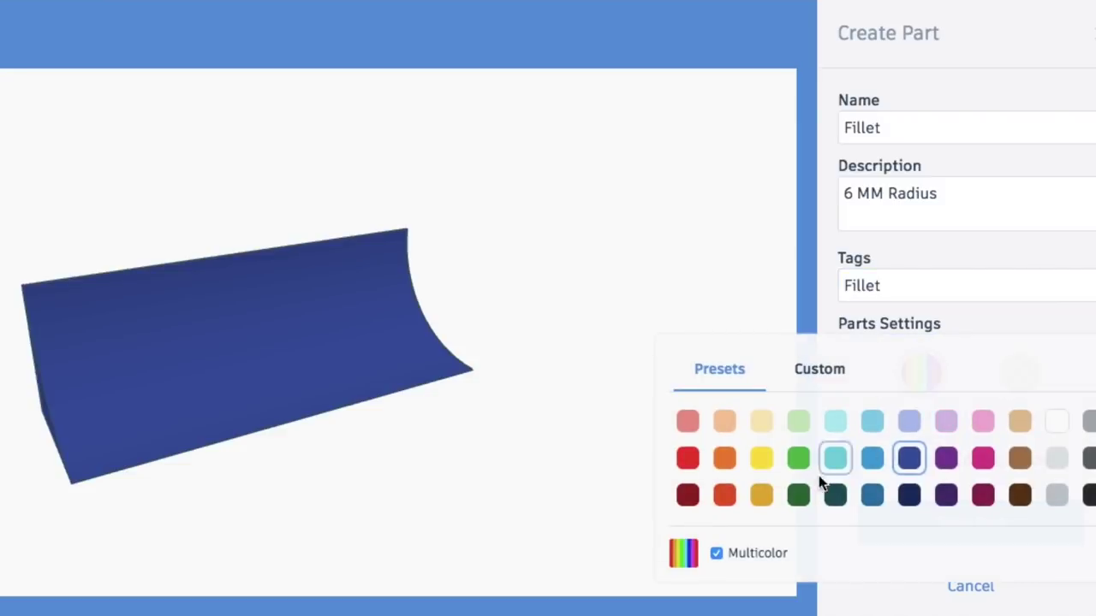
{"action": "left_click", "coordinate": [687, 458]}
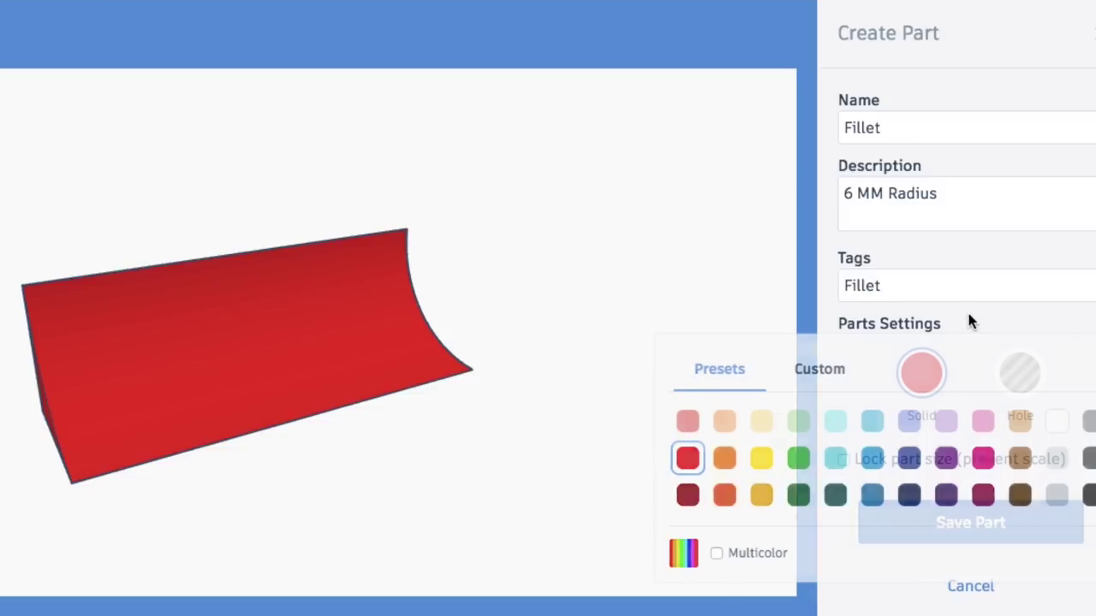
{"action": "left_click", "coordinate": [956, 529]}
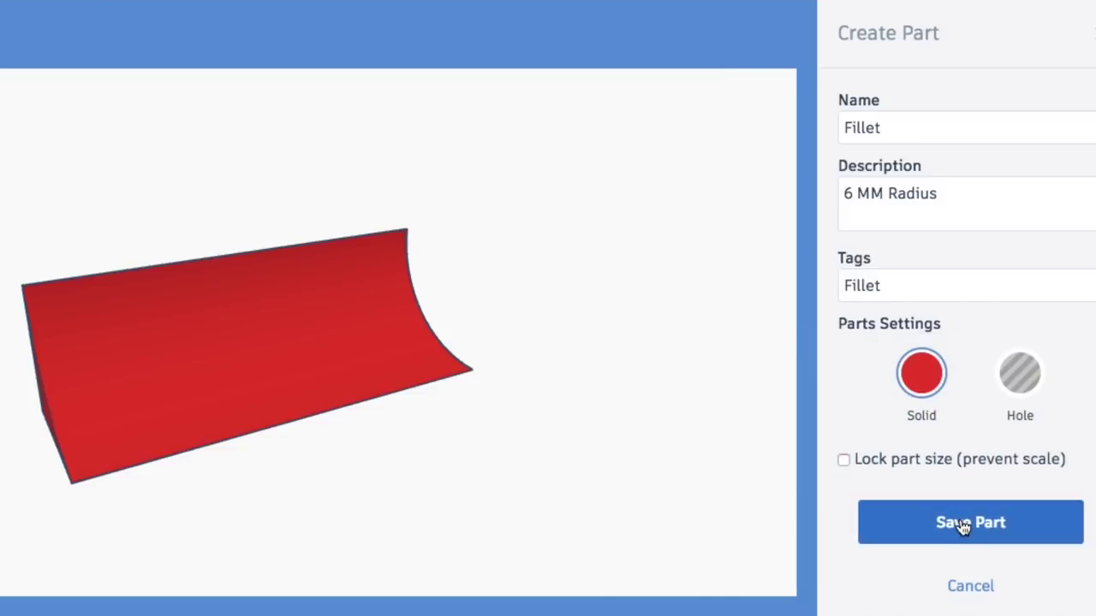
Star the Fillet part and place a copy from Favorites onto the workplane.
{"action": "mouse_move", "coordinate": [978, 386]}
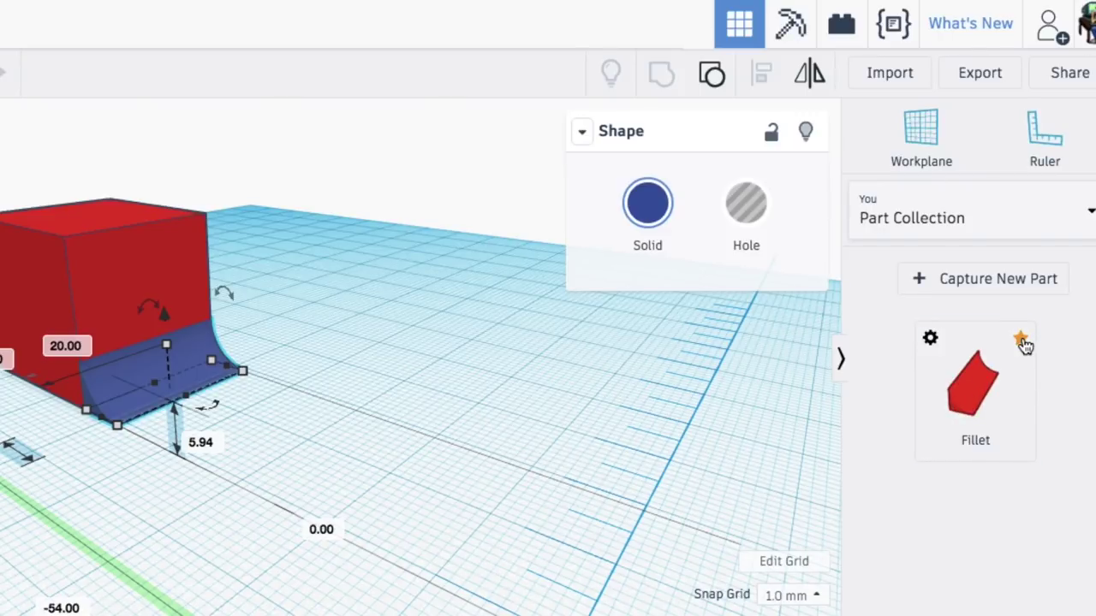
{"action": "left_click", "coordinate": [1075, 214]}
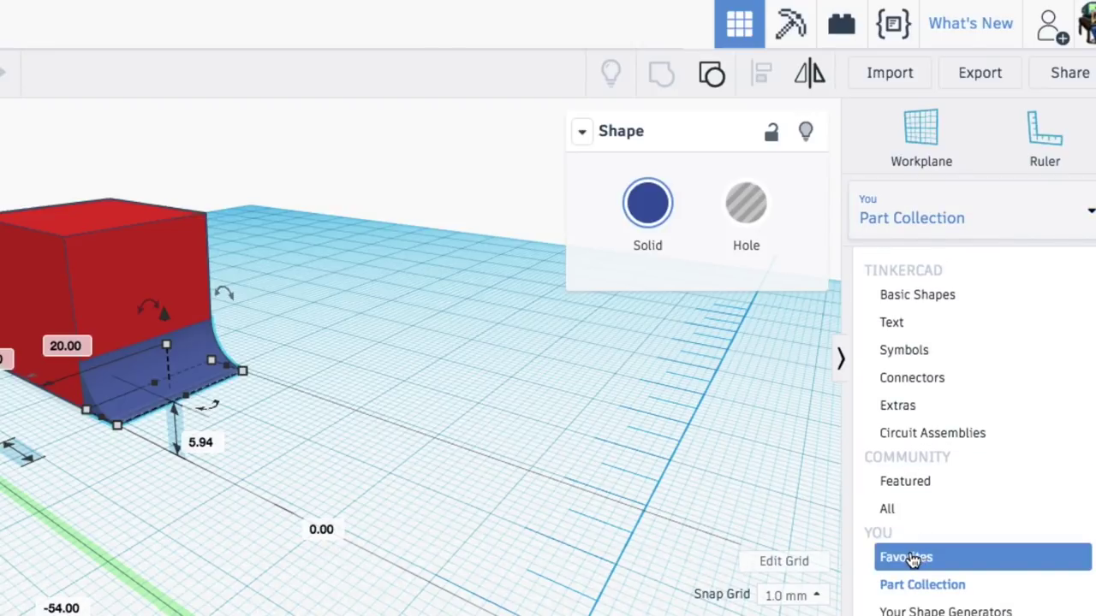
{"action": "left_click", "coordinate": [910, 557]}
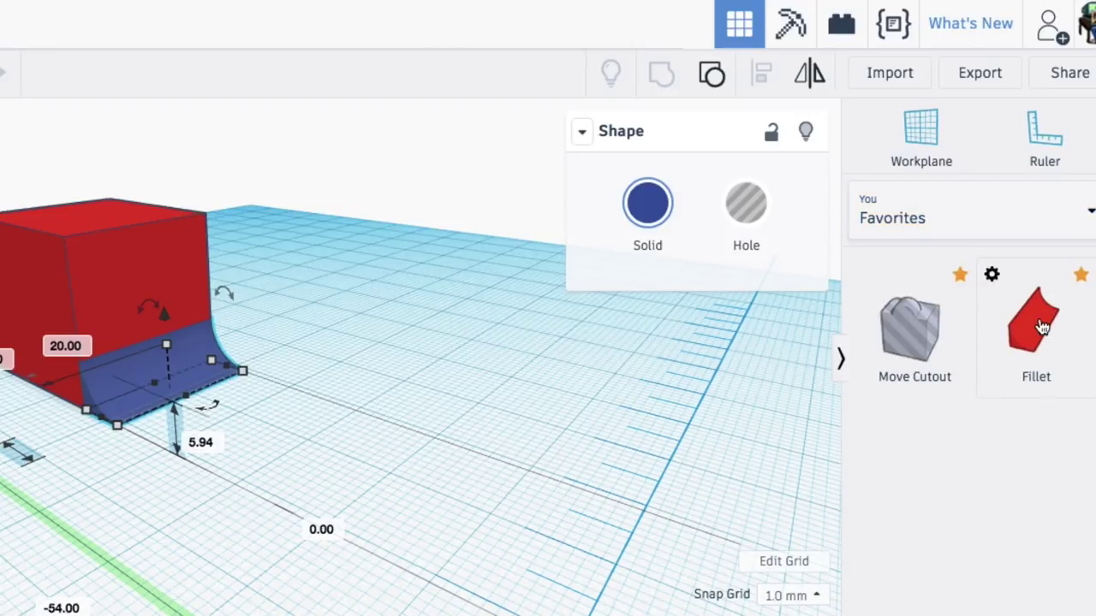
{"action": "left_click_drag", "start_coordinate": [1041, 327], "coordinate": [177, 440]}
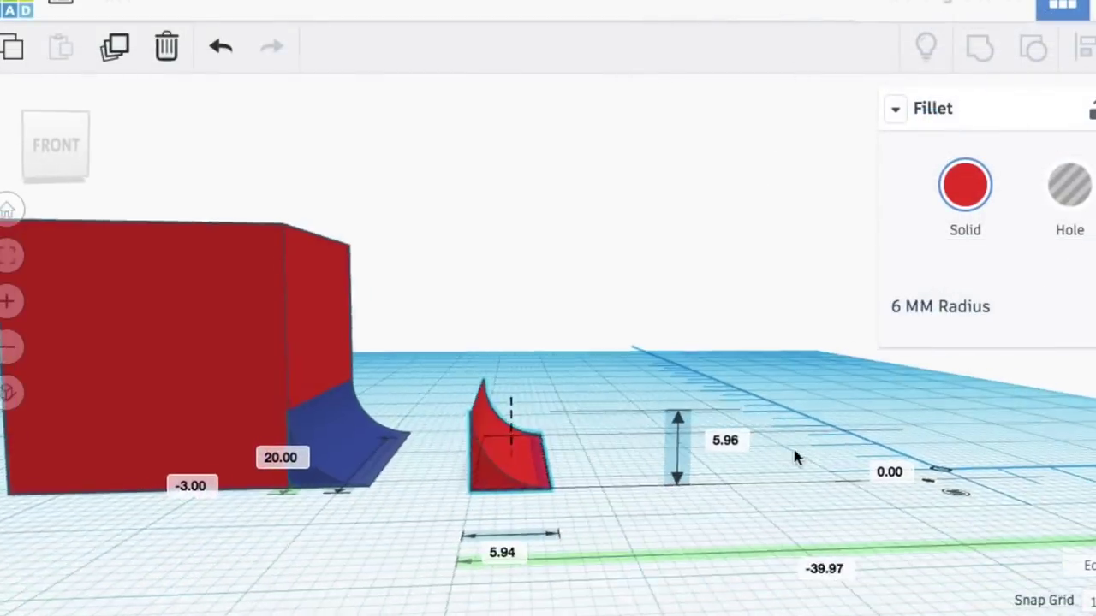
Turn the red Fillet copy 90° and push it against the cube's front face.
{"action": "right_click_drag", "start_coordinate": [793, 457], "coordinate": [521, 465]}
{"action": "left_click", "coordinate": [521, 465]}
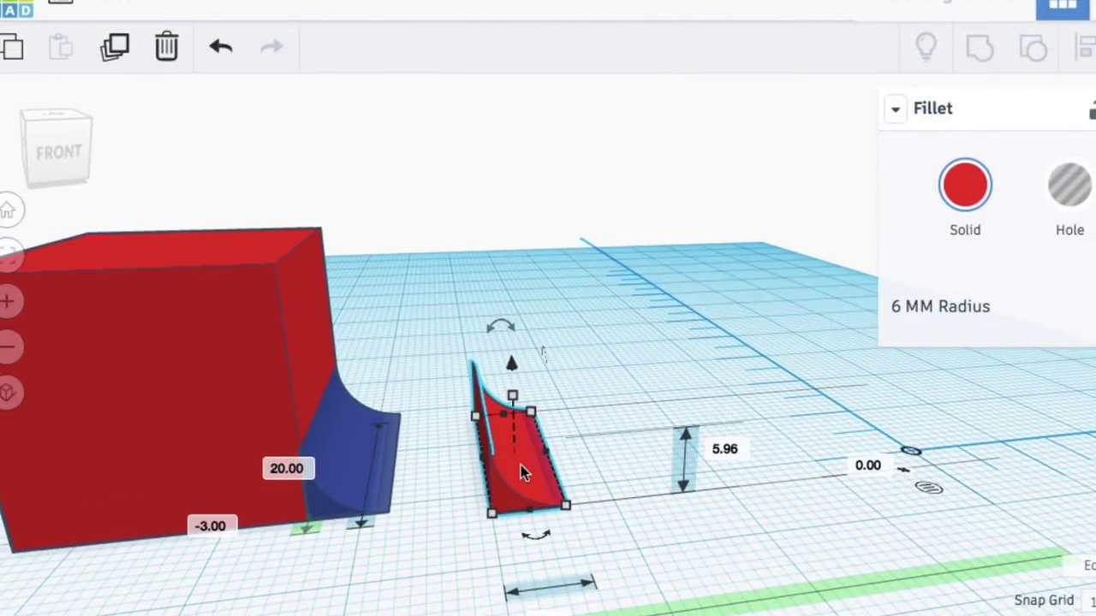
{"action": "left_click", "coordinate": [529, 562]}
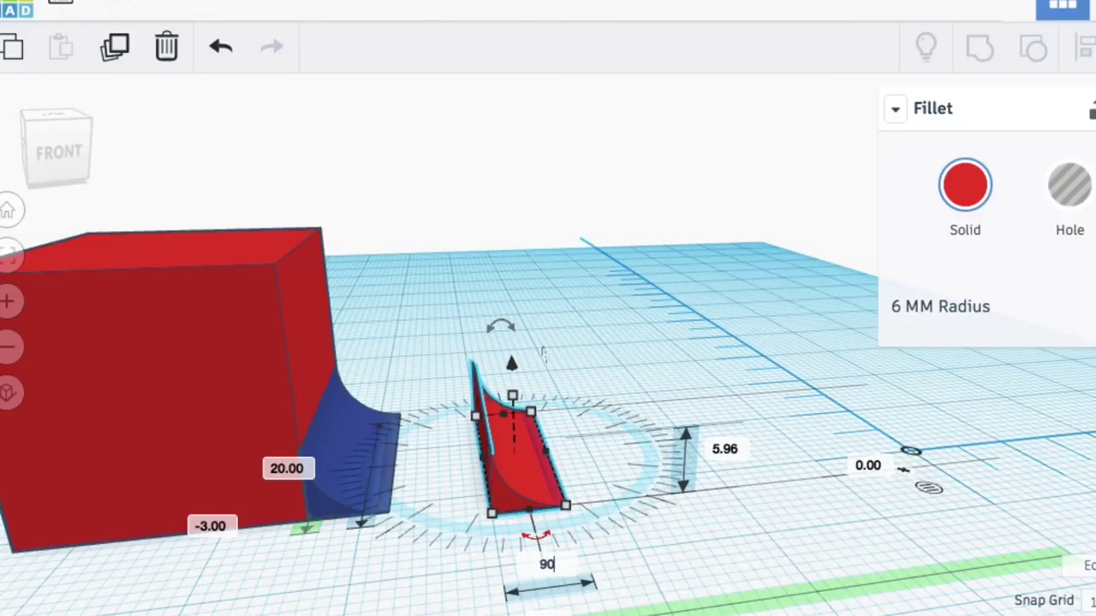
{"action": "key", "text": "Return"}
{"action": "left_click_drag", "start_coordinate": [465, 421], "coordinate": [153, 520]}
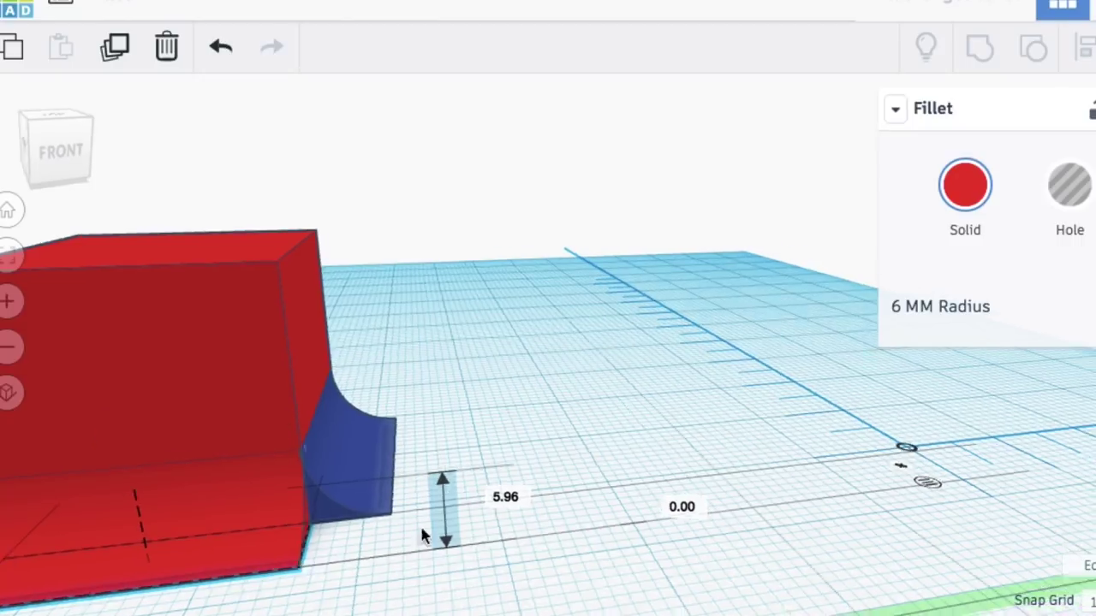
{"action": "right_click_drag", "start_coordinate": [428, 534], "coordinate": [579, 519]}
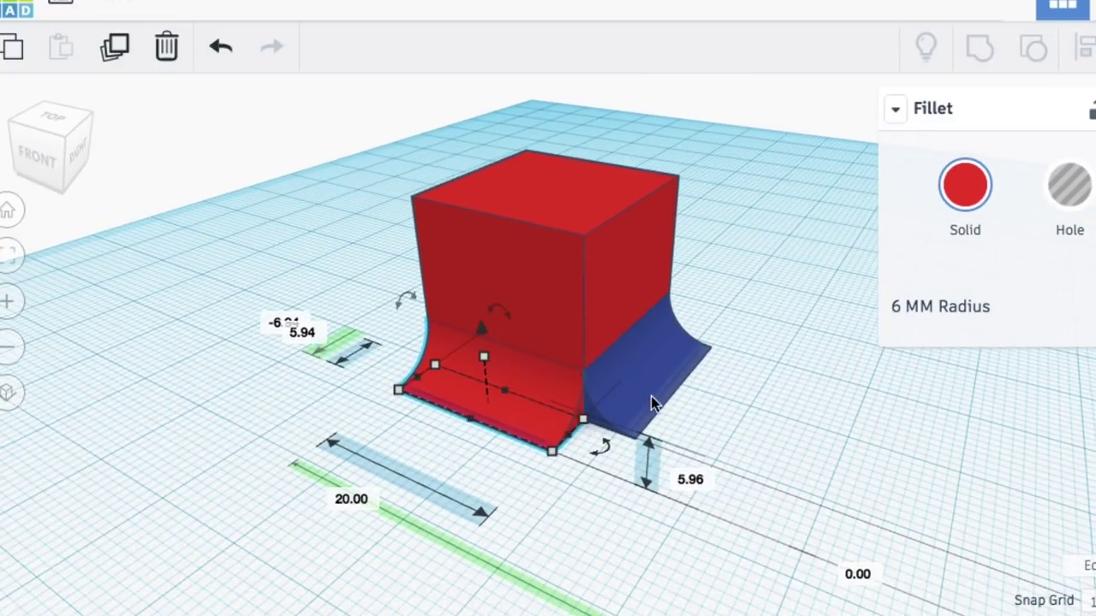
{"action": "left_click", "coordinate": [621, 379]}
{"action": "key", "text": "ctrl+shift+g"}
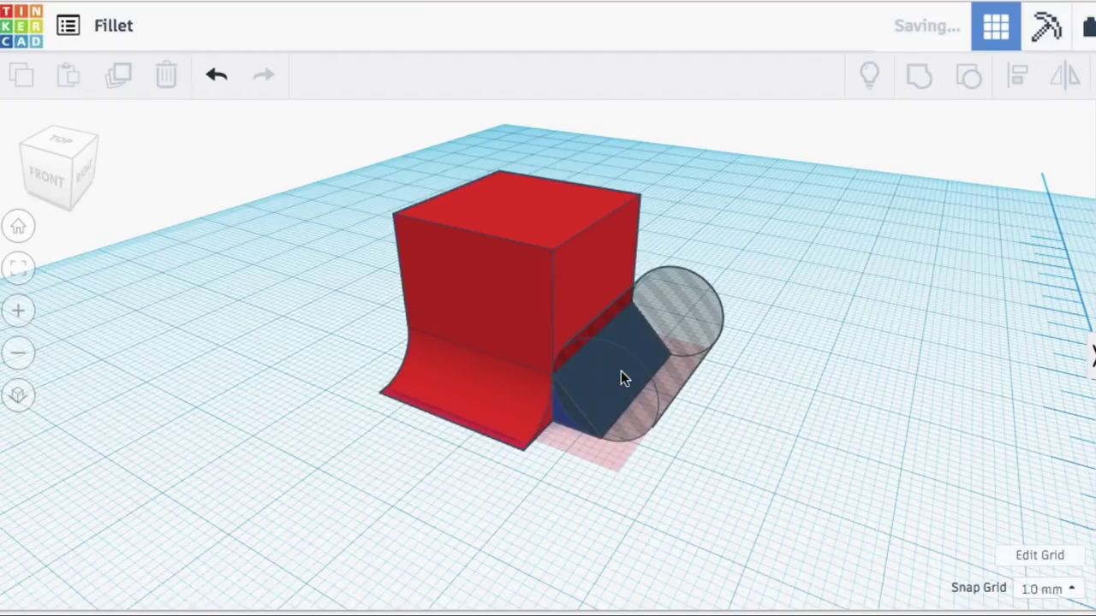
{"action": "right_click_drag", "start_coordinate": [656, 471], "coordinate": [614, 487]}
{"action": "left_click", "coordinate": [456, 402]}
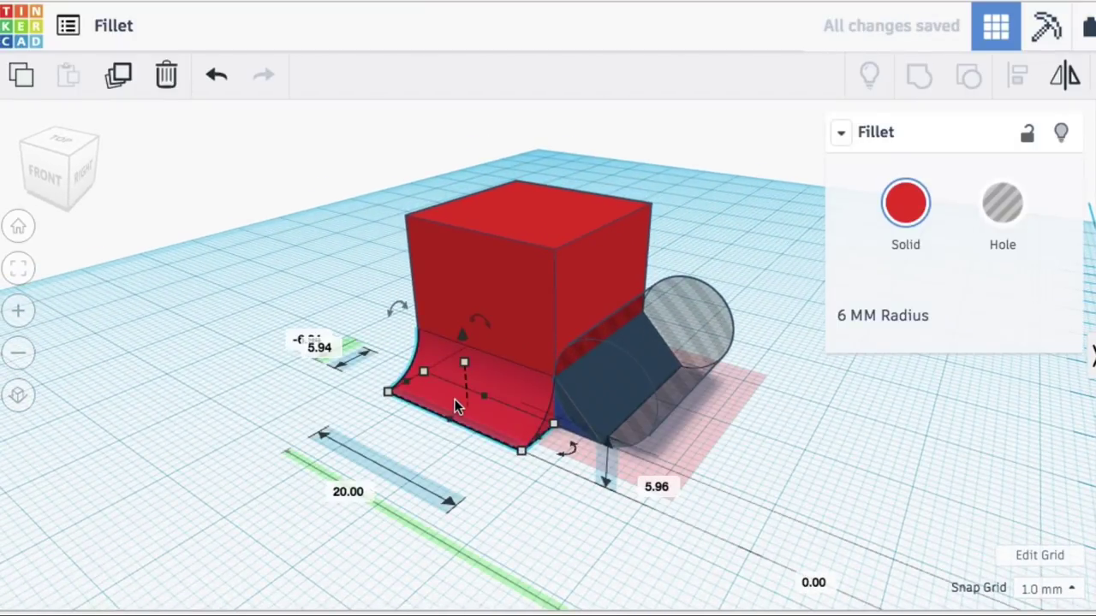
{"action": "left_click", "coordinate": [467, 256]}
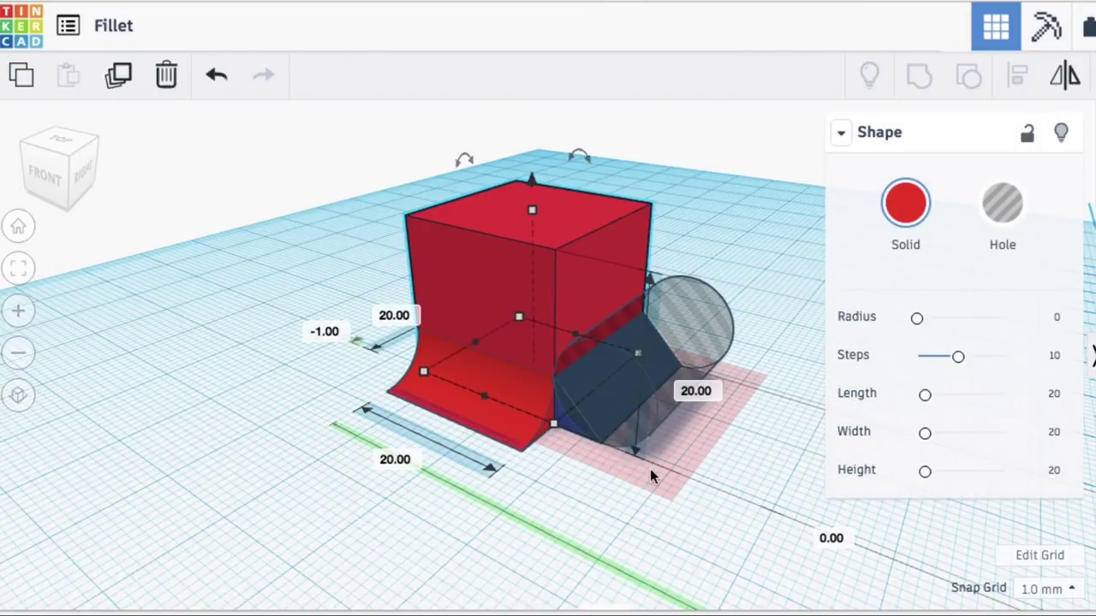
{"action": "left_click_drag", "start_coordinate": [671, 466], "coordinate": [627, 512]}
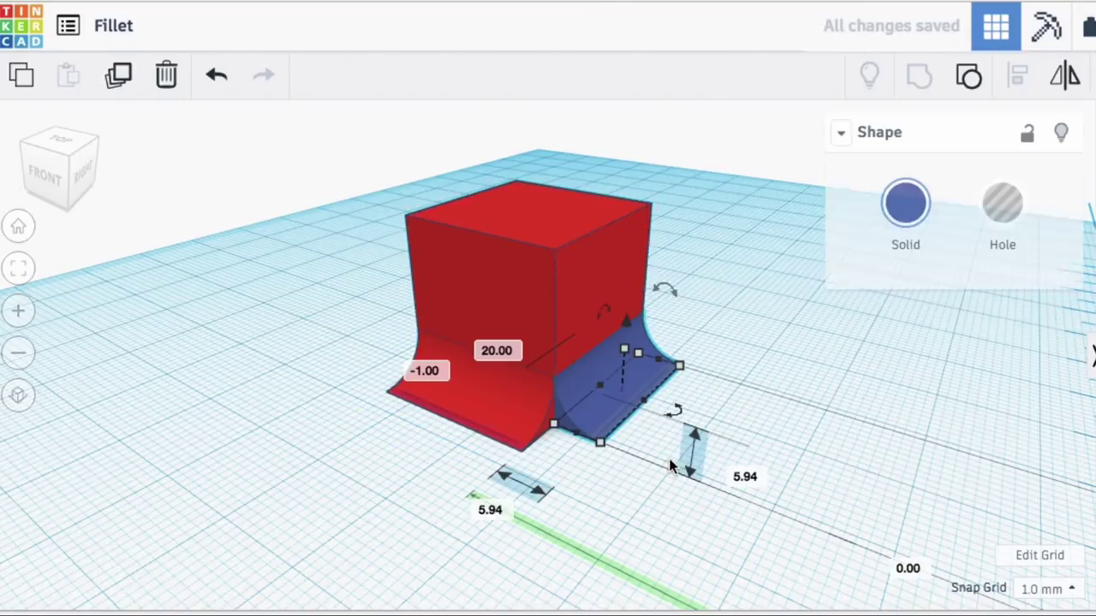
{"action": "right_click_drag", "start_coordinate": [627, 512], "coordinate": [451, 528]}
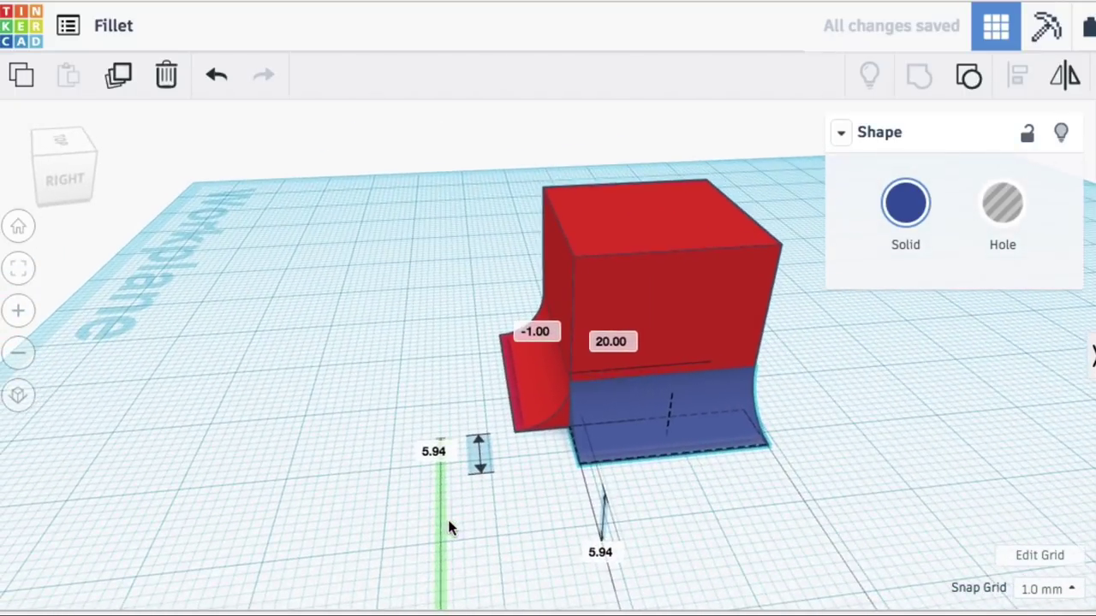
{"action": "left_click", "coordinate": [394, 398]}
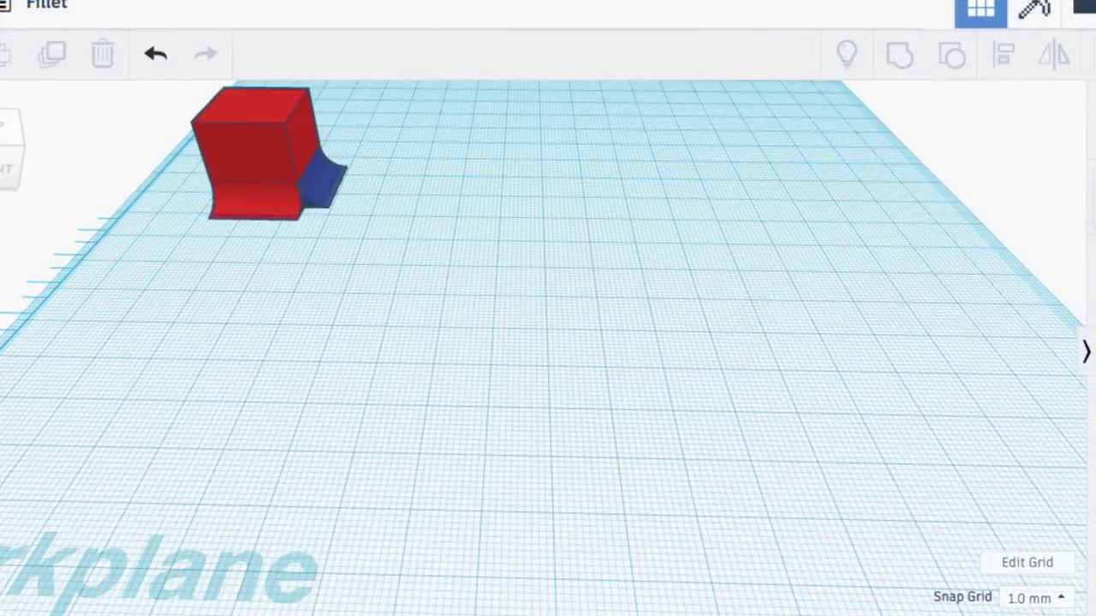
Place a 2 × 2 mm cylinder hole, keeping its height at 20 mm.
{"action": "left_click", "coordinate": [228, 373]}
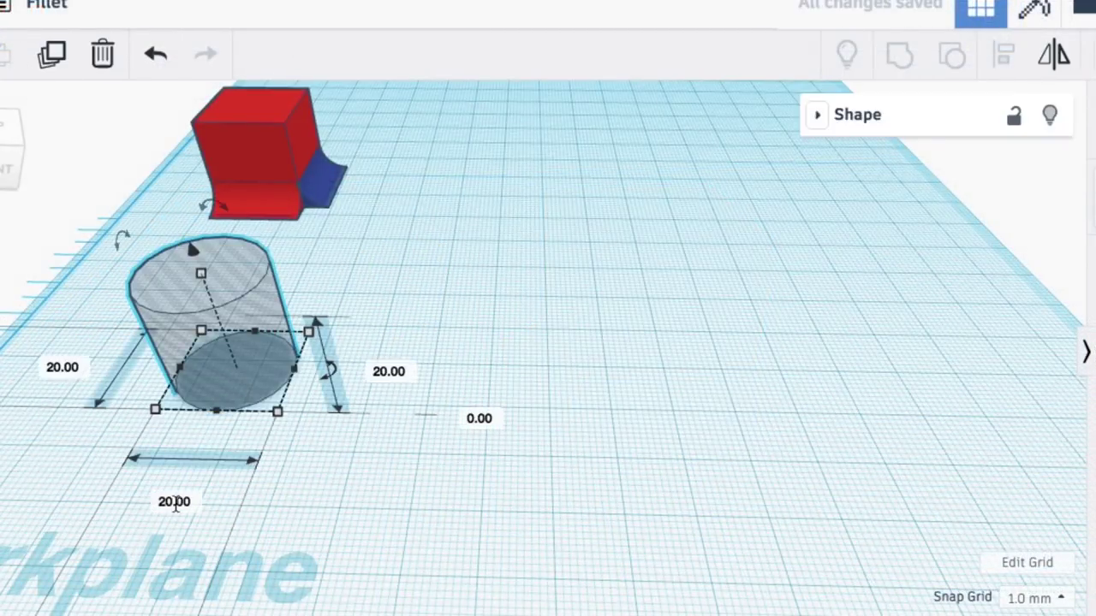
{"action": "left_click", "coordinate": [176, 502]}
{"action": "type", "text": "2"}
{"action": "key", "text": "Tab"}
{"action": "type", "text": "2"}
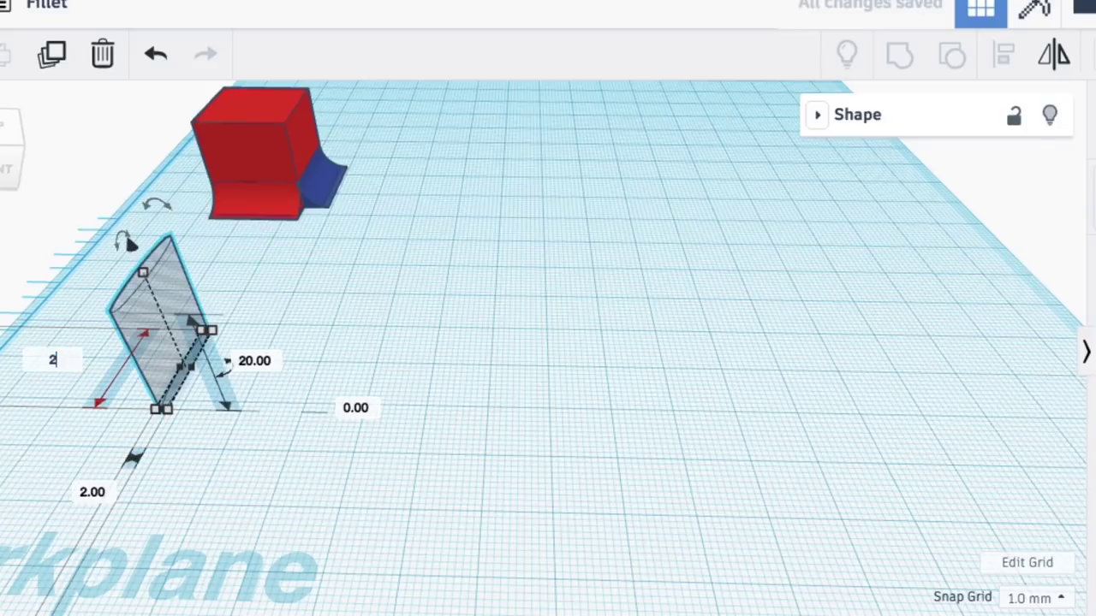
{"action": "key", "text": "Return"}
{"action": "mouse_move", "coordinate": [180, 362]}
{"action": "right_mouse_down"}
{"action": "mouse_move", "coordinate": [195, 335]}
{"action": "mouse_move", "coordinate": [184, 351]}
{"action": "right_mouse_up"}
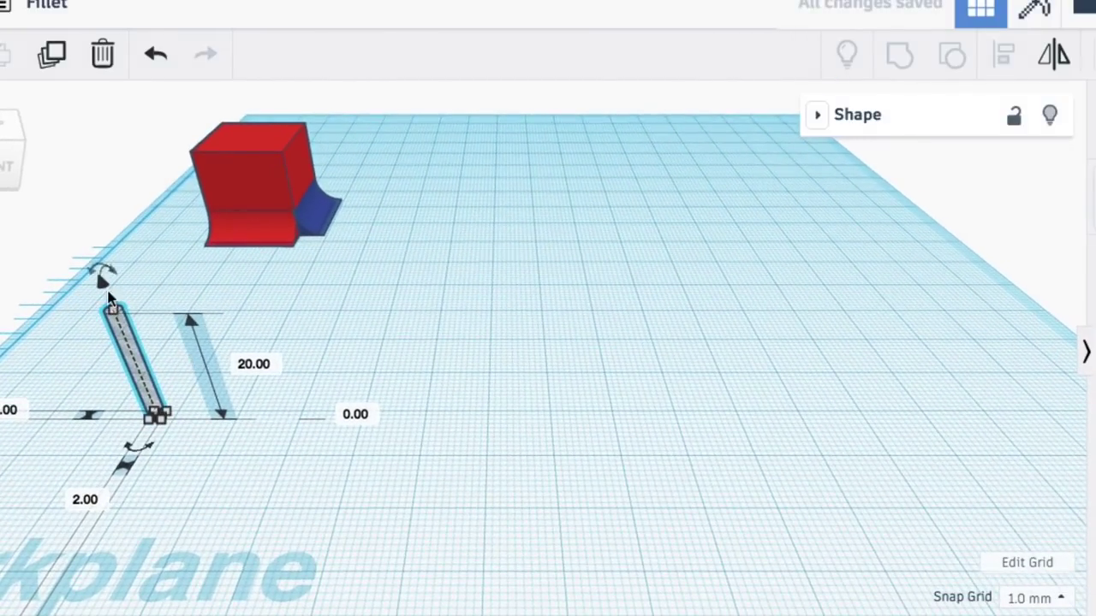
{"action": "left_click_drag", "start_coordinate": [107, 304], "coordinate": [125, 324]}
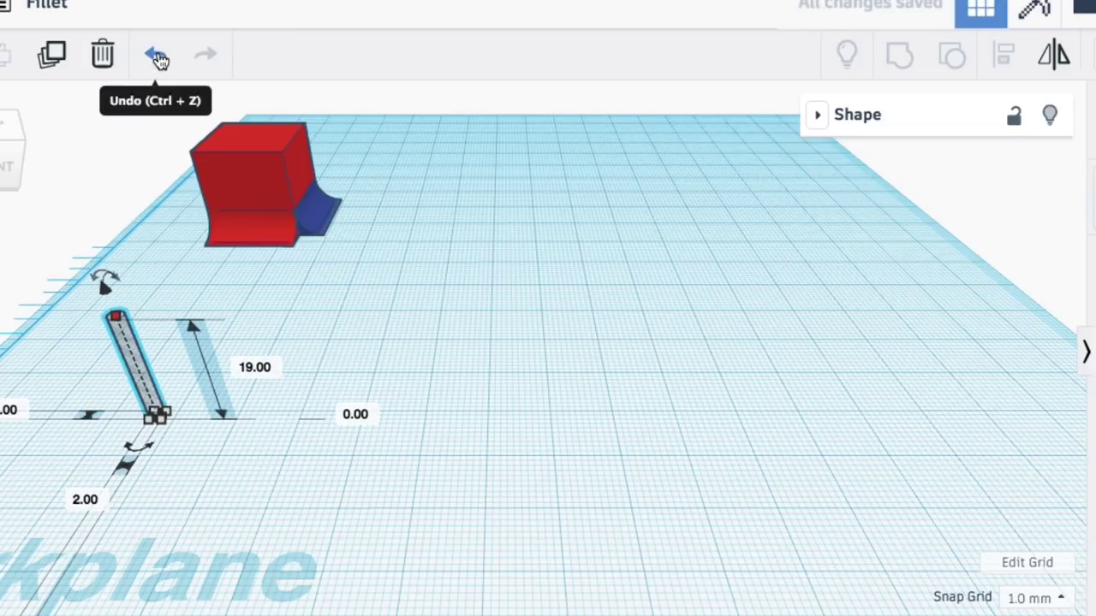
{"action": "left_click", "coordinate": [156, 54]}
{"action": "left_click", "coordinate": [151, 282]}
{"action": "left_click", "coordinate": [132, 354]}
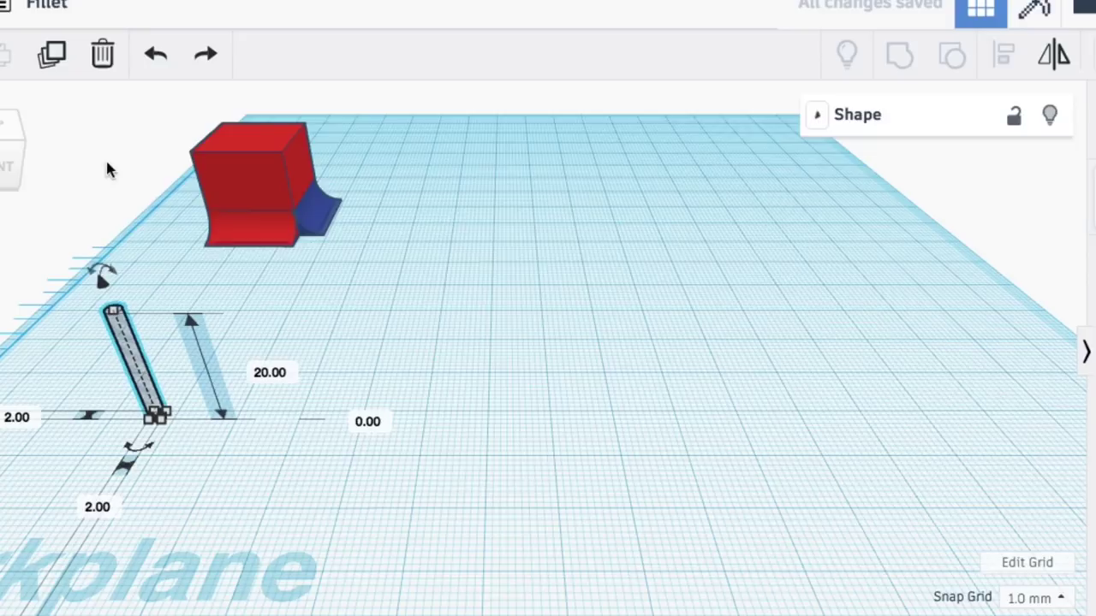
Duplicate the 2 mm hole into 3 mm and 4 mm diameter copies beside it.
{"action": "left_click", "coordinate": [54, 57]}
{"action": "left_click_drag", "start_coordinate": [140, 377], "coordinate": [184, 383]}
{"action": "left_click", "coordinate": [132, 494]}
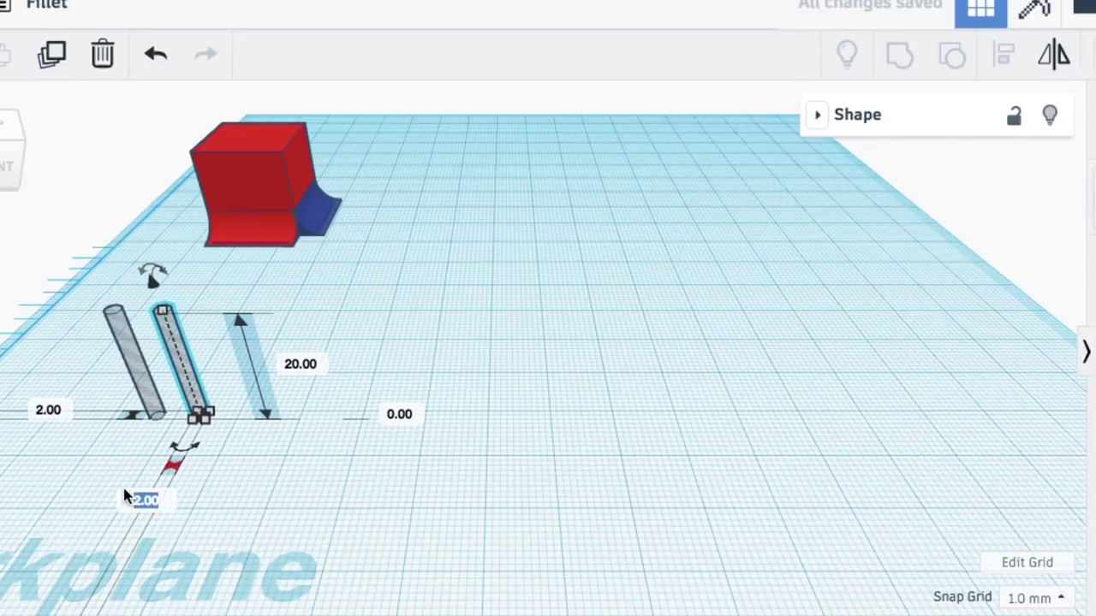
{"action": "type", "text": "3"}
{"action": "key", "text": "Tab"}
{"action": "type", "text": "3"}
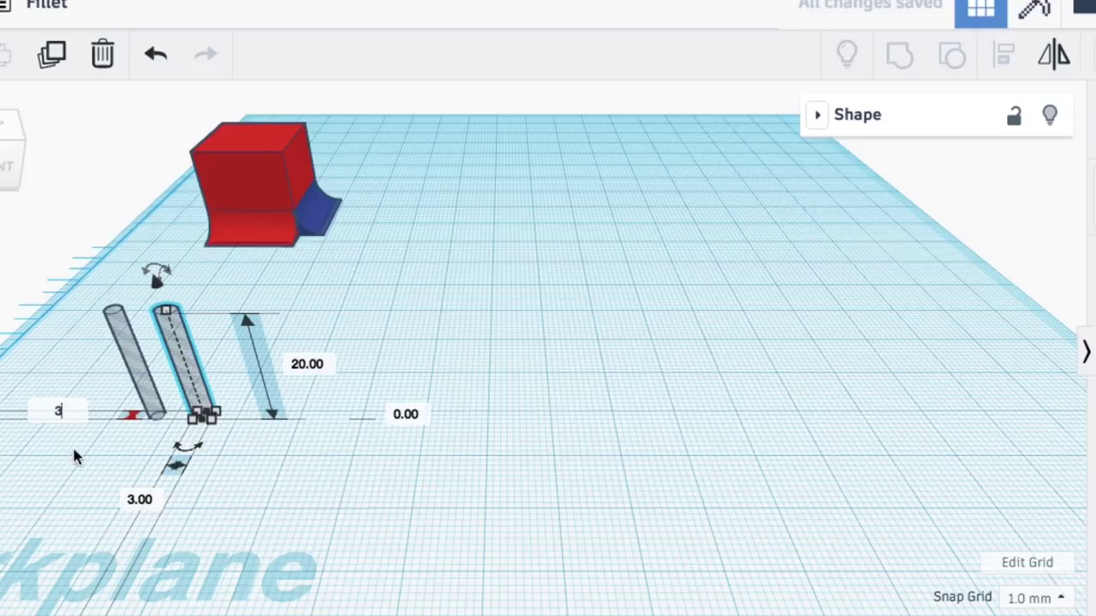
{"action": "key", "text": "Return"}
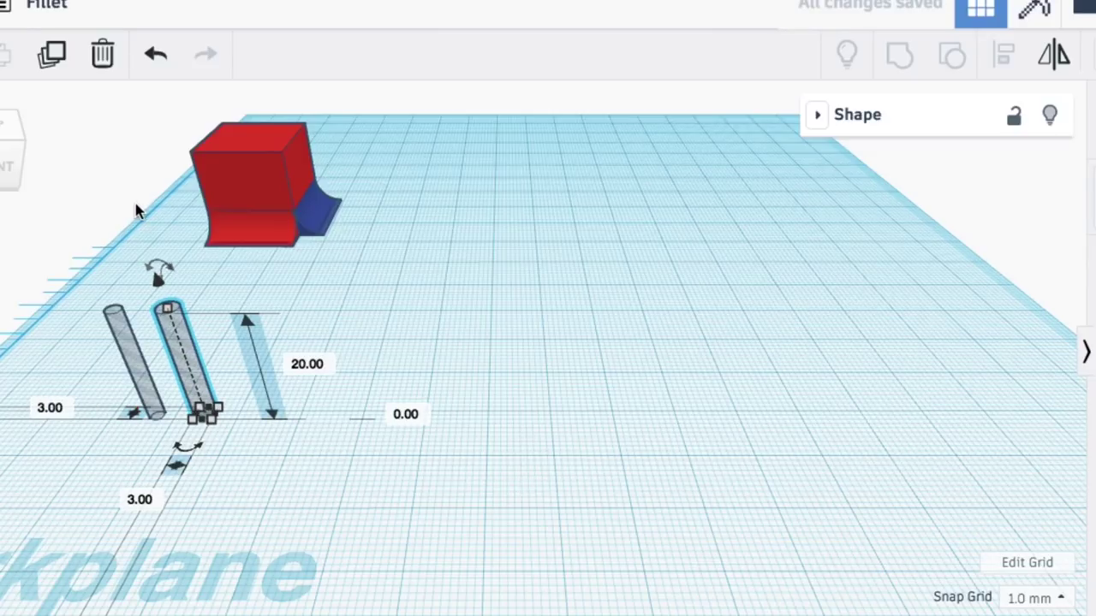
{"action": "left_click", "coordinate": [53, 56]}
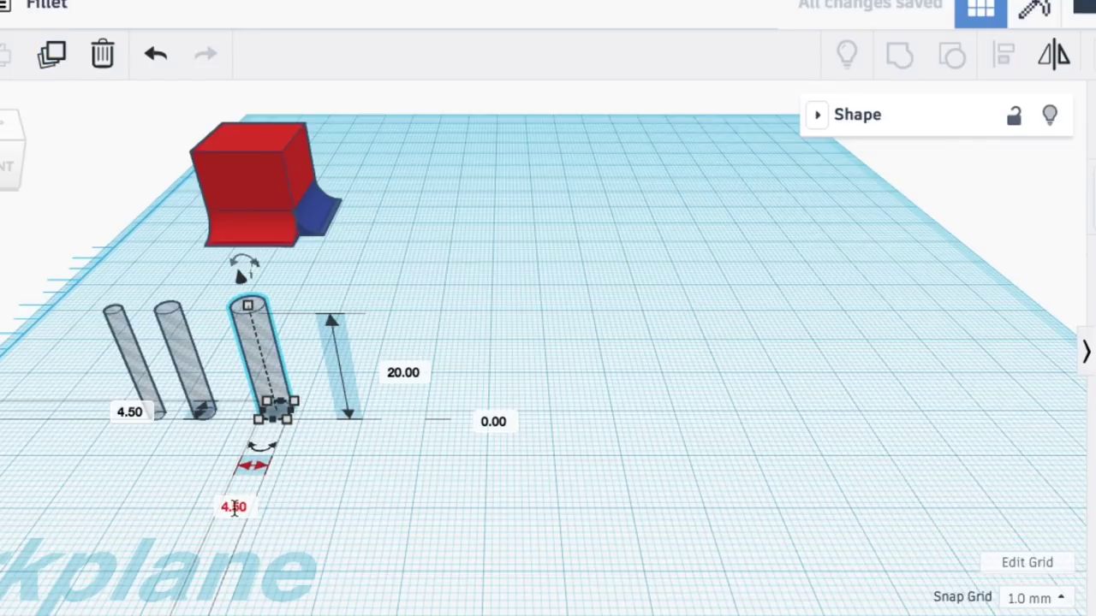
{"action": "left_click", "coordinate": [145, 415]}
{"action": "type", "text": "4"}
{"action": "left_click", "coordinate": [234, 506]}
{"action": "type", "text": "4"}
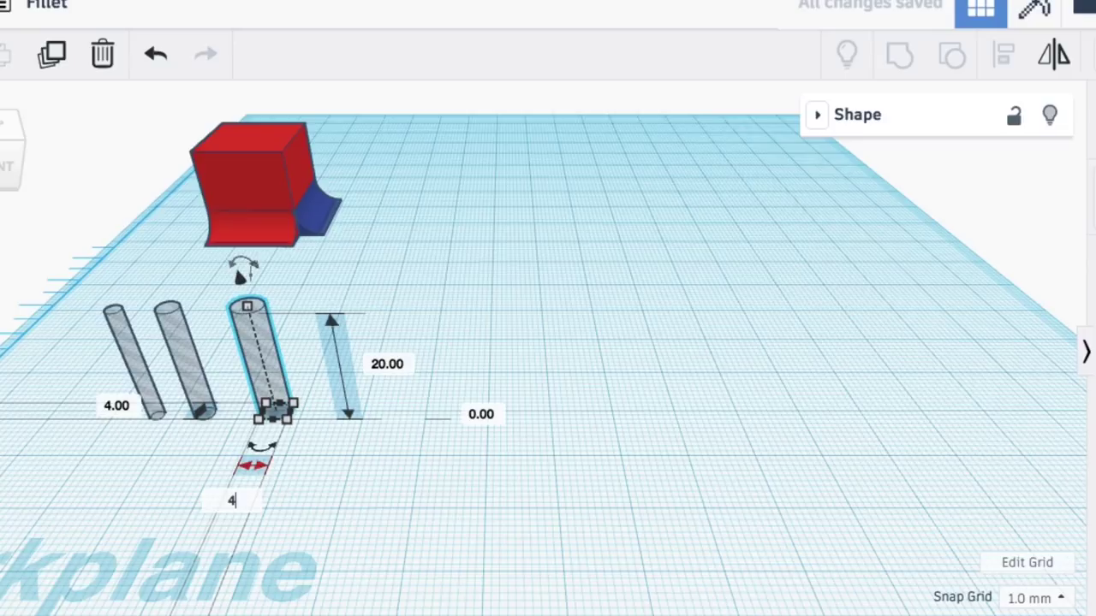
{"action": "key", "text": "Return"}
Add 5 mm and 6 mm diameter copies to the row.
{"action": "left_click", "coordinate": [52, 53]}
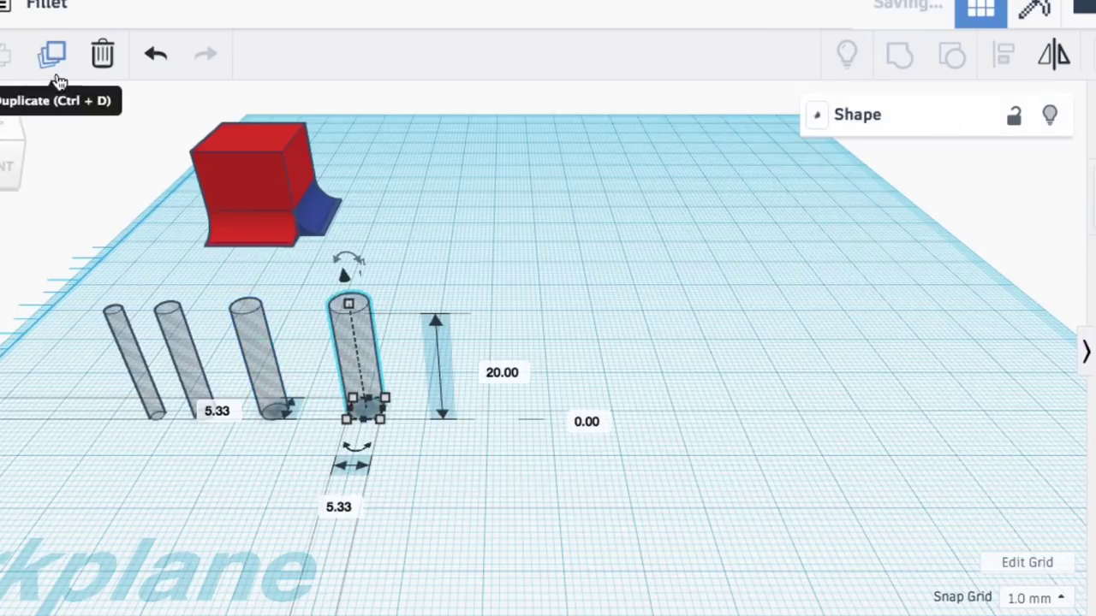
{"action": "left_click", "coordinate": [219, 411]}
{"action": "type", "text": "5"}
{"action": "left_click", "coordinate": [353, 507]}
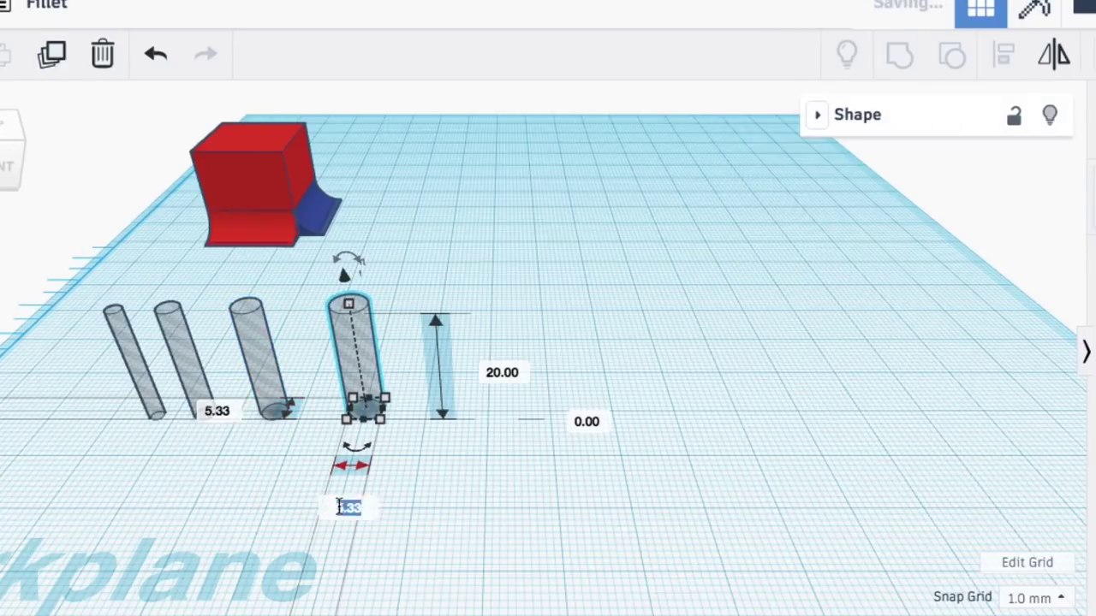
{"action": "type", "text": "6.25"}
{"action": "left_click", "coordinate": [52, 53]}
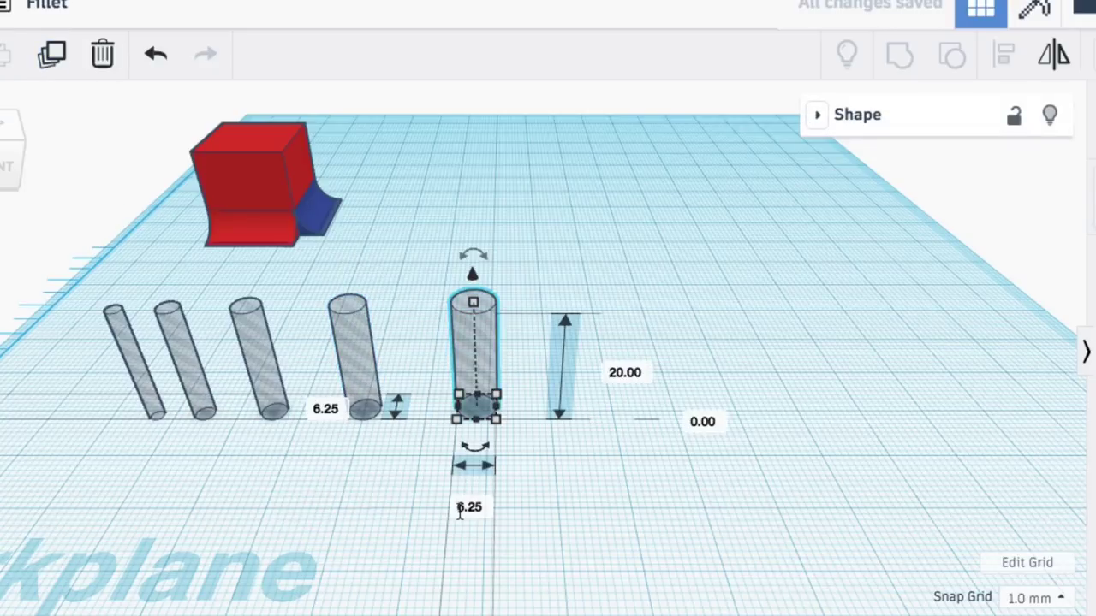
{"action": "left_click", "coordinate": [463, 506]}
{"action": "type", "text": "6"}
{"action": "left_click", "coordinate": [321, 408]}
{"action": "type", "text": "6"}
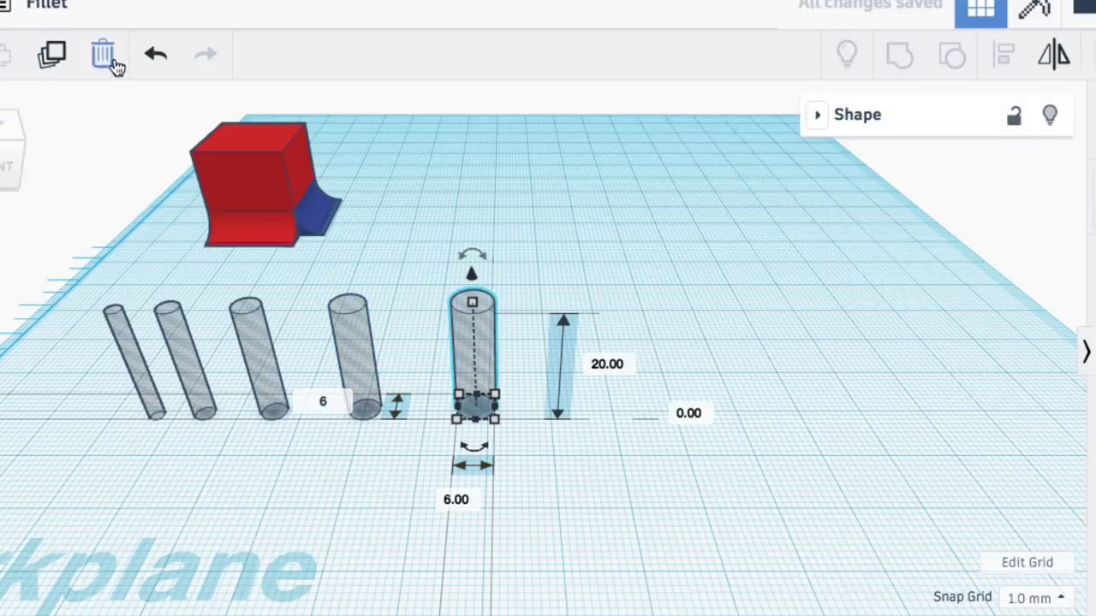
Add 7 mm and 10 mm diameter copies to complete the row.
{"action": "left_click", "coordinate": [52, 53]}
{"action": "left_click", "coordinate": [612, 375]}
{"action": "key", "text": "Tab"}
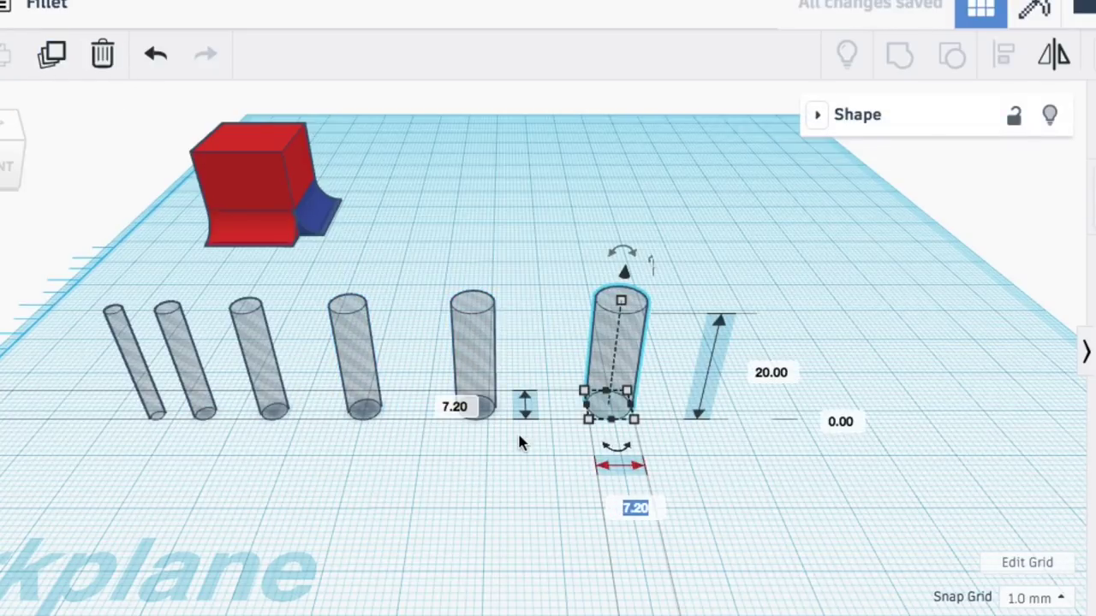
{"action": "type", "text": "7"}
{"action": "key", "text": "Tab"}
{"action": "type", "text": "7"}
{"action": "left_click", "coordinate": [52, 53]}
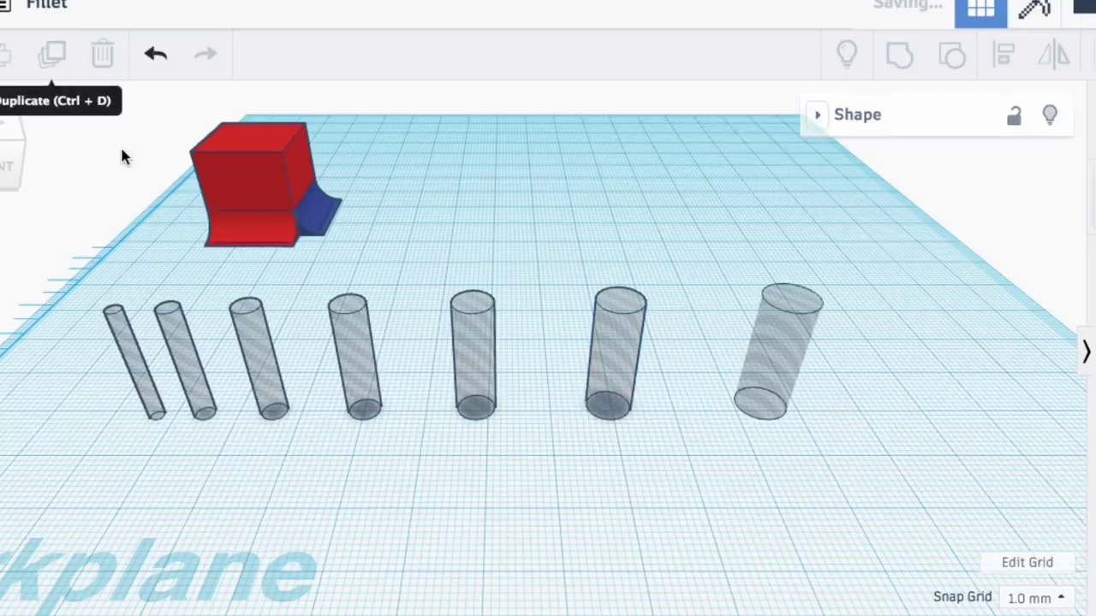
{"action": "key", "text": "f"}
{"action": "left_click", "coordinate": [706, 498]}
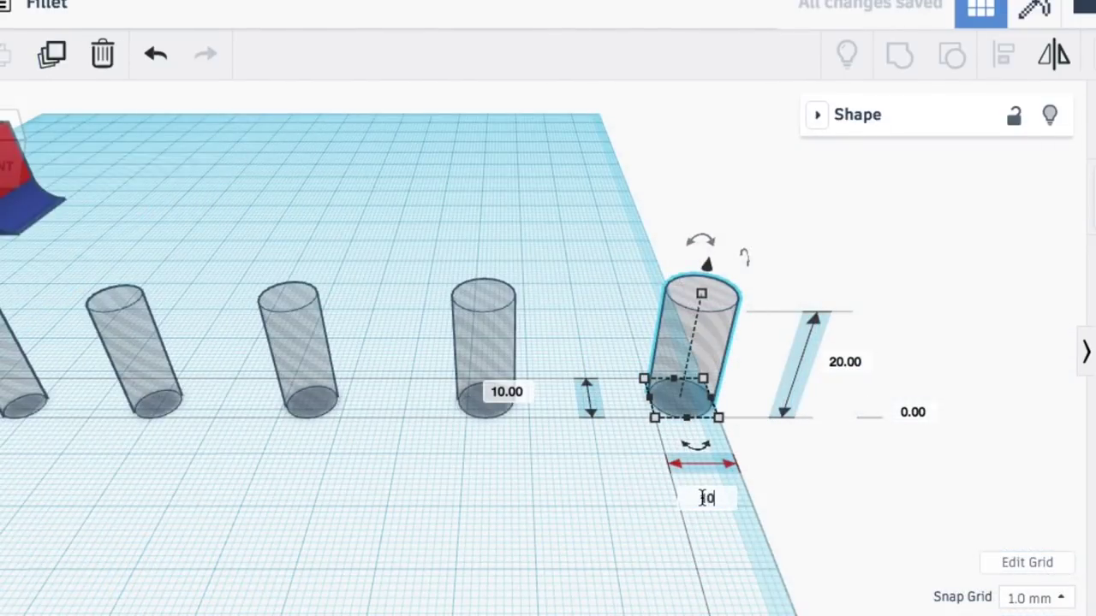
{"action": "key", "text": "Return"}
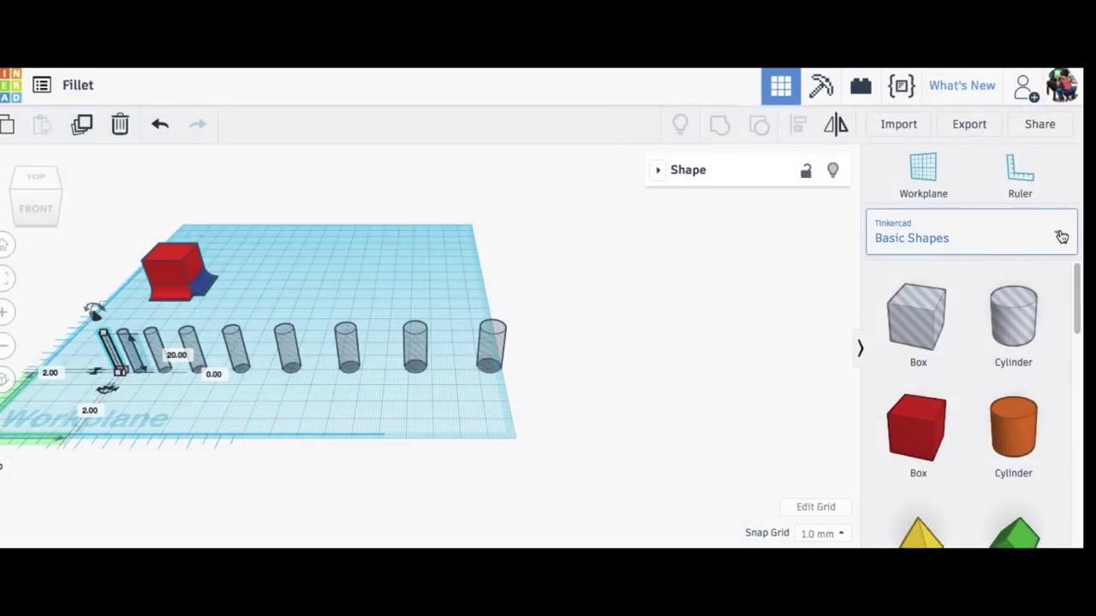
Switch the library to Part Collection and save the selected cylinder as part '2mm hole'.
{"action": "left_click", "coordinate": [1008, 246]}
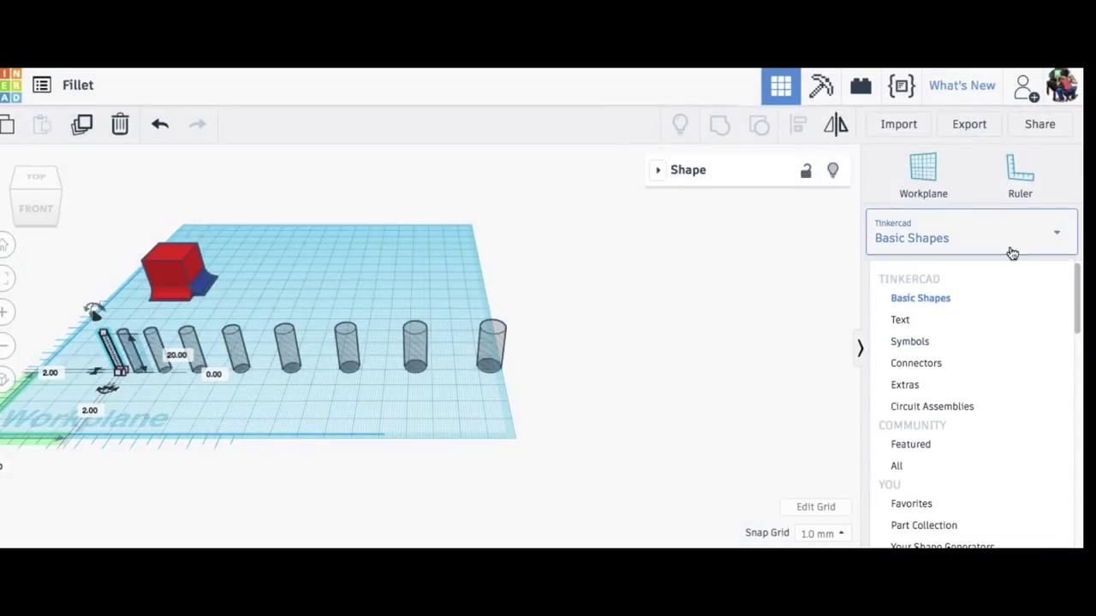
{"action": "left_click", "coordinate": [924, 524]}
{"action": "left_click", "coordinate": [925, 288]}
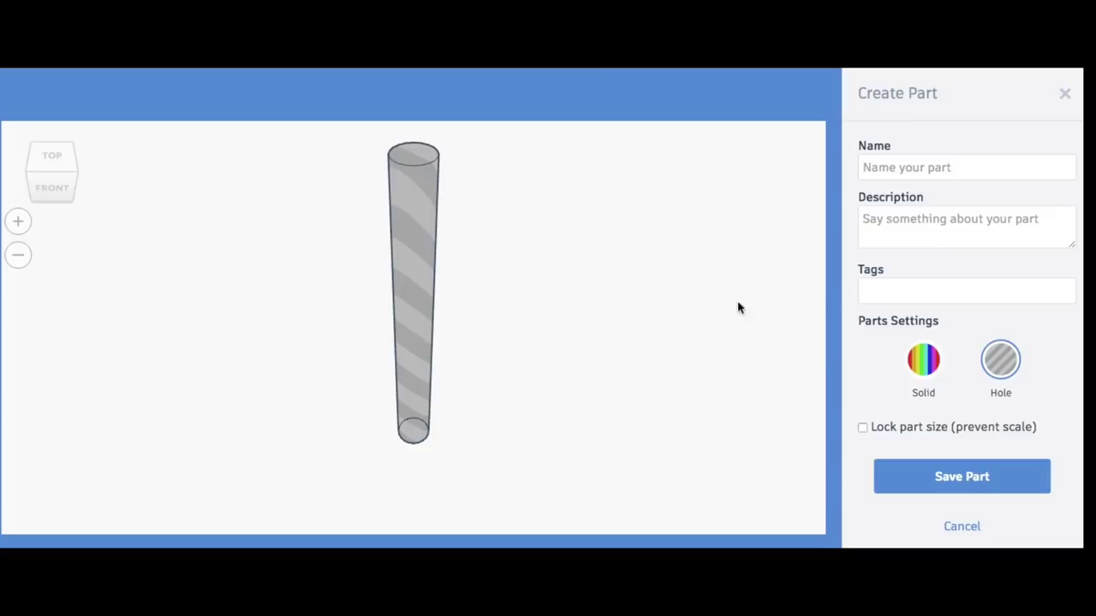
{"action": "left_click", "coordinate": [941, 166]}
{"action": "type", "text": "2mm hole"}
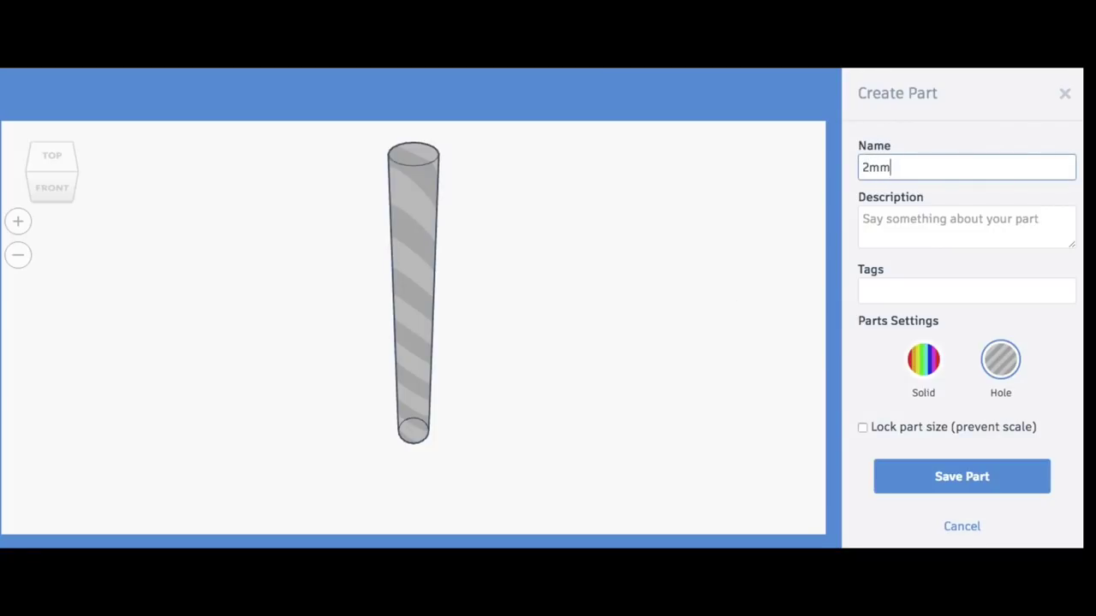
{"action": "left_click", "coordinate": [946, 477]}
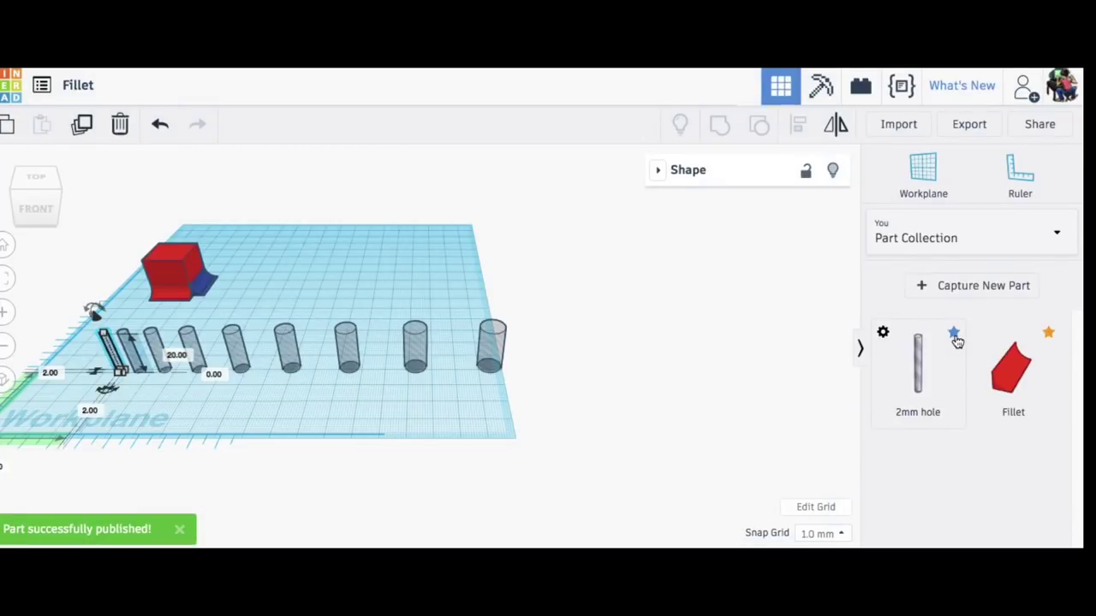
Save the 3 mm cylinder as a custom part named '3mm hole'.
{"action": "left_click_drag", "start_coordinate": [938, 344], "coordinate": [128, 351]}
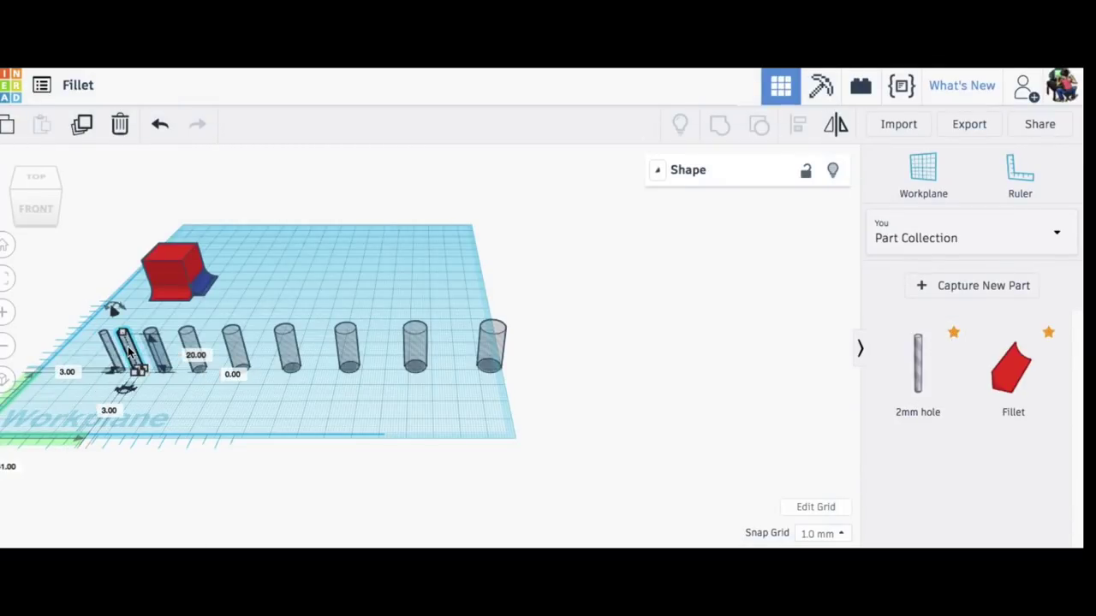
{"action": "left_click", "coordinate": [916, 285]}
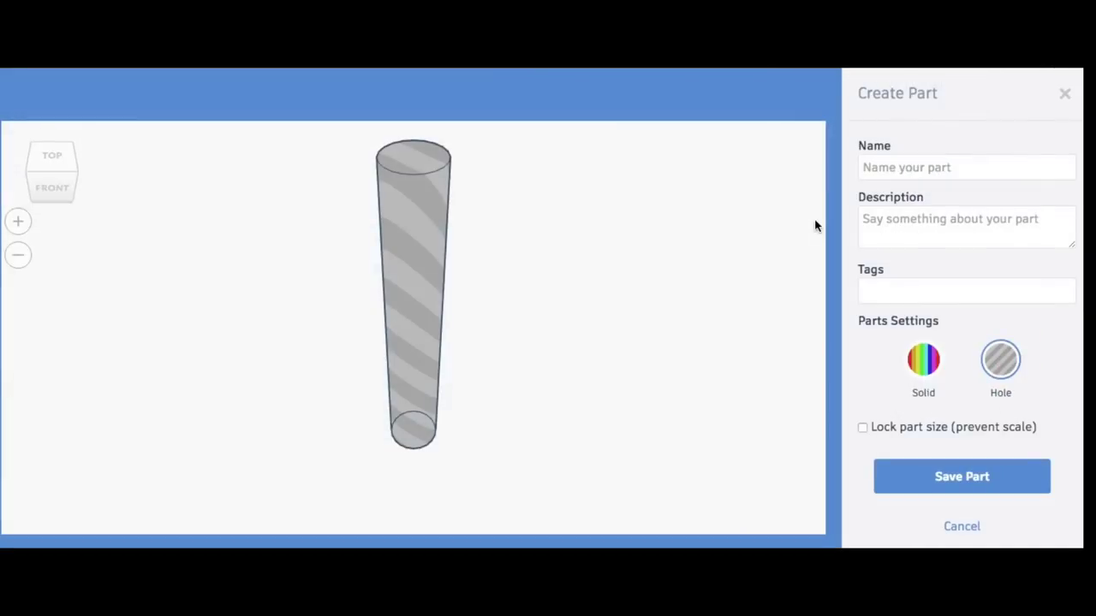
{"action": "left_click", "coordinate": [882, 168]}
{"action": "type", "text": "3mm hole"}
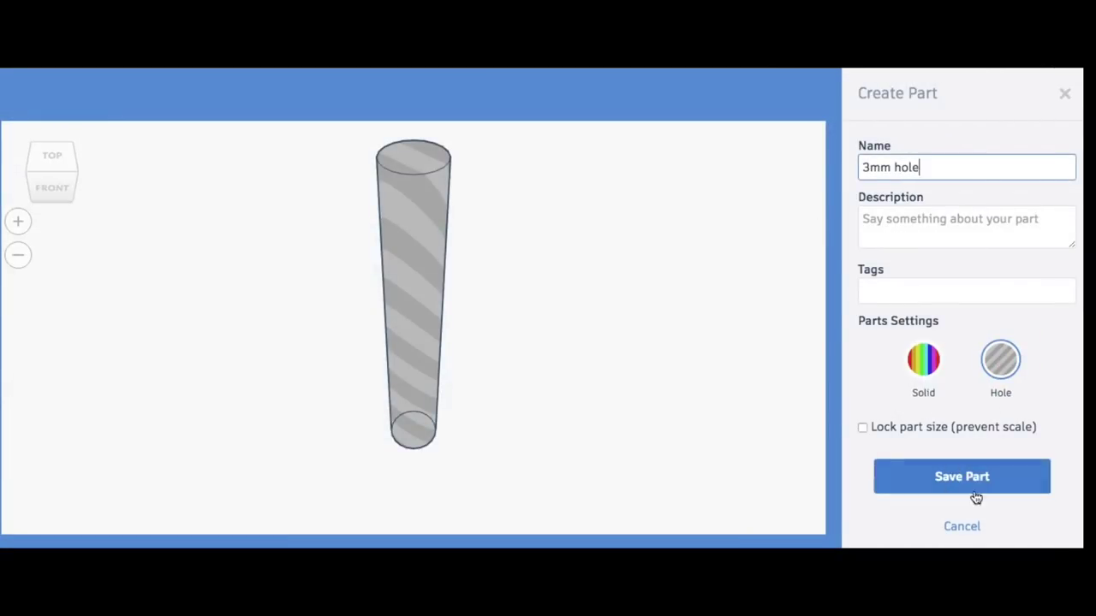
{"action": "left_click", "coordinate": [973, 495]}
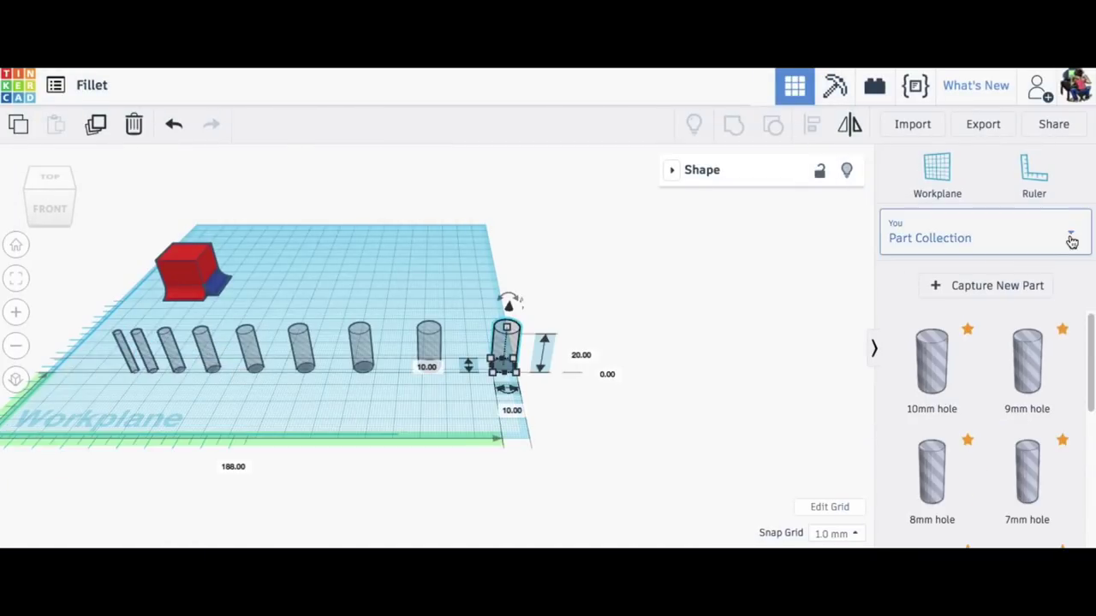
Place the saved 10mm hole from Favorites onto the red cube and raise its height to 32.
{"action": "left_click", "coordinate": [1056, 235]}
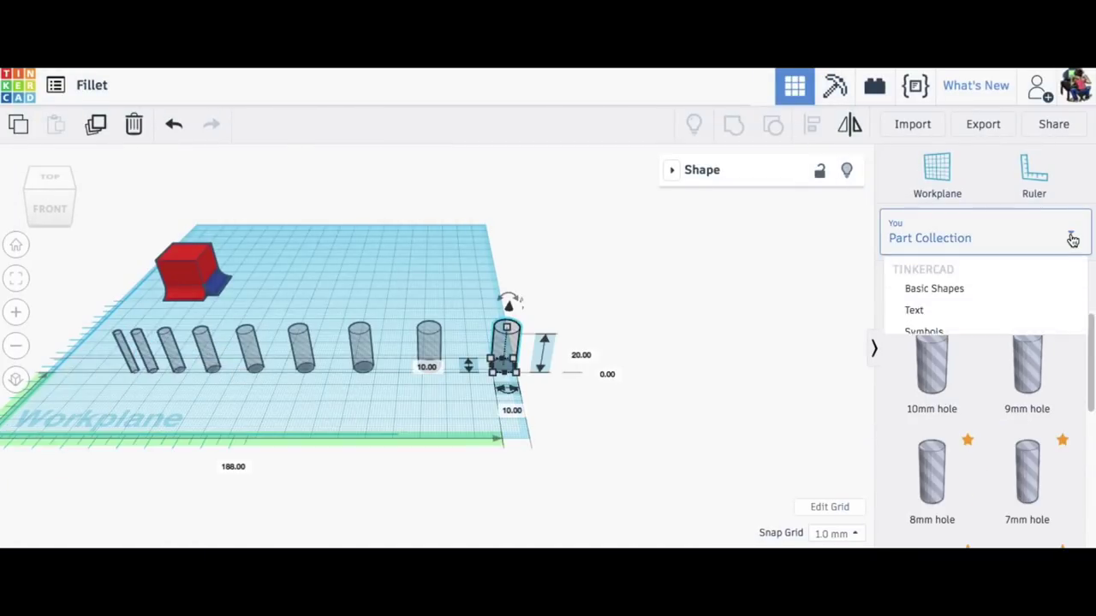
{"action": "left_click", "coordinate": [933, 503]}
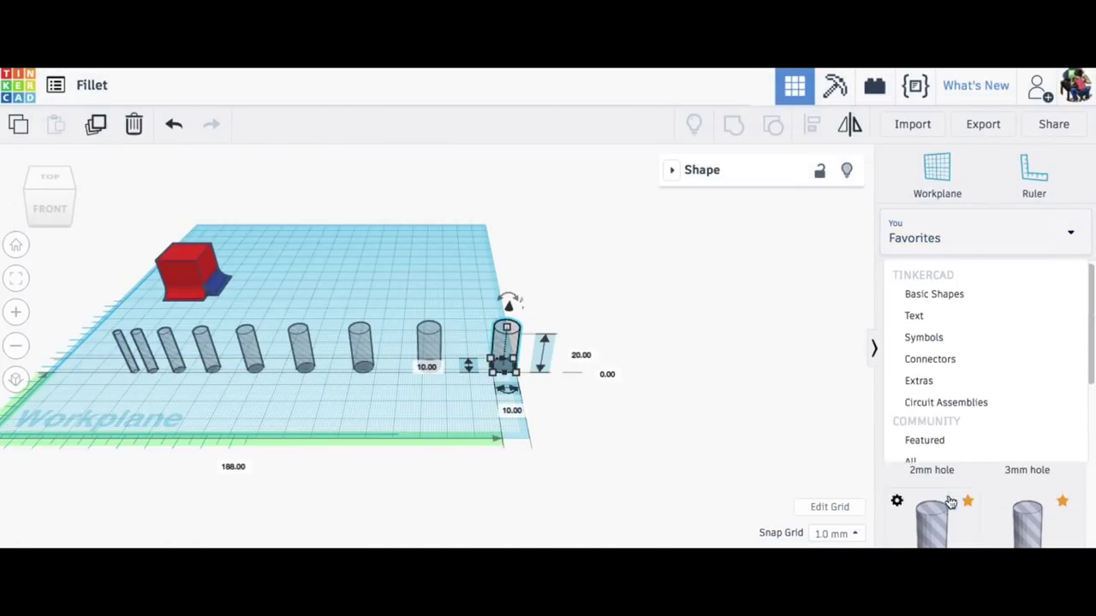
{"action": "left_click_drag", "start_coordinate": [1092, 336], "coordinate": [1087, 506]}
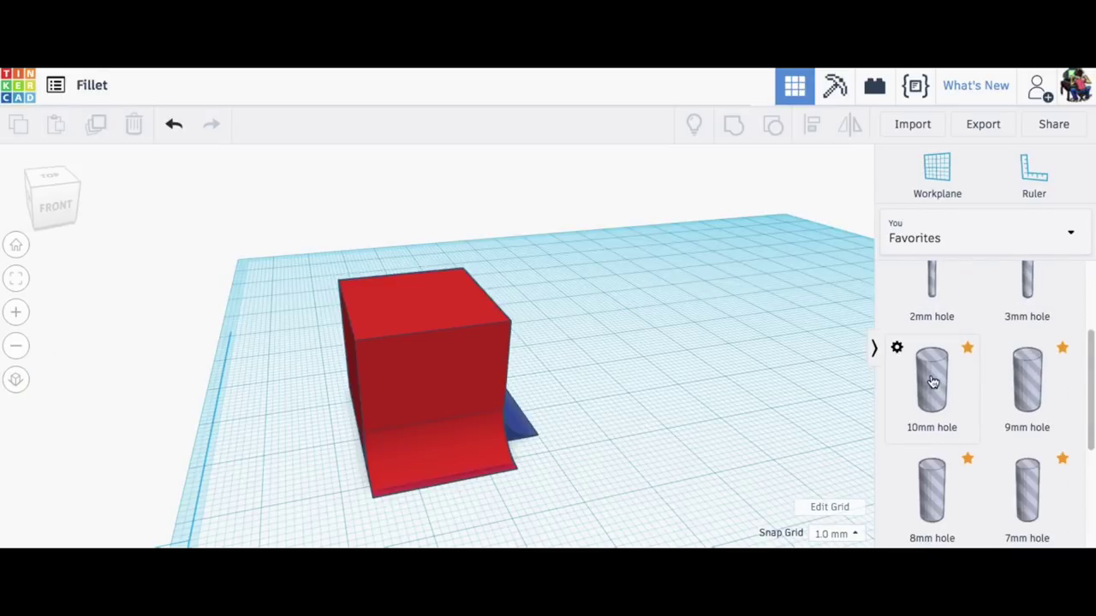
{"action": "left_click_drag", "start_coordinate": [929, 381], "coordinate": [321, 402]}
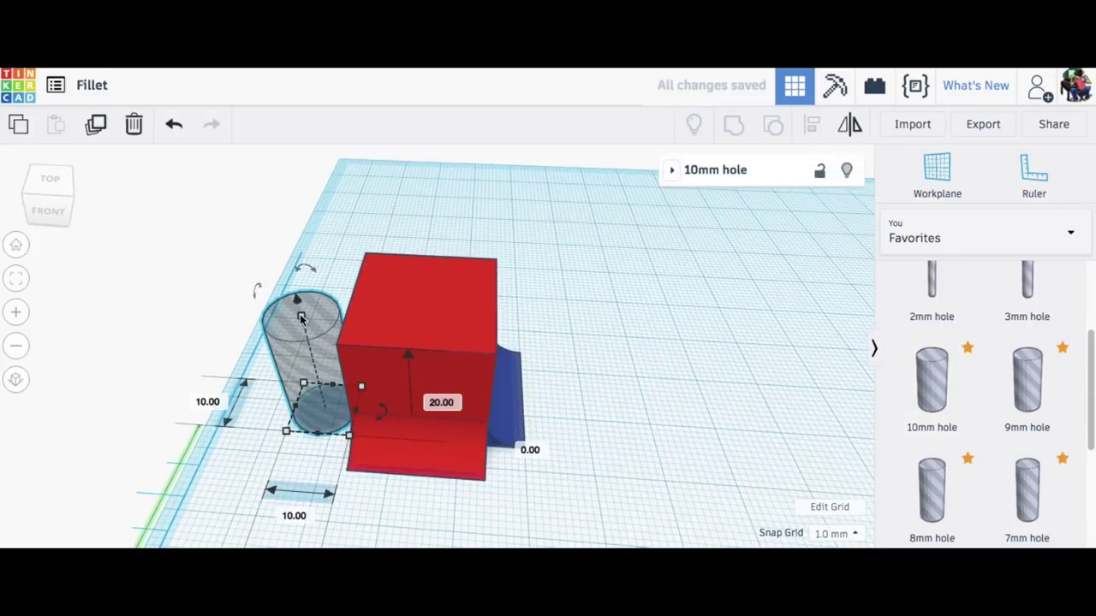
{"action": "left_click_drag", "start_coordinate": [302, 319], "coordinate": [414, 270]}
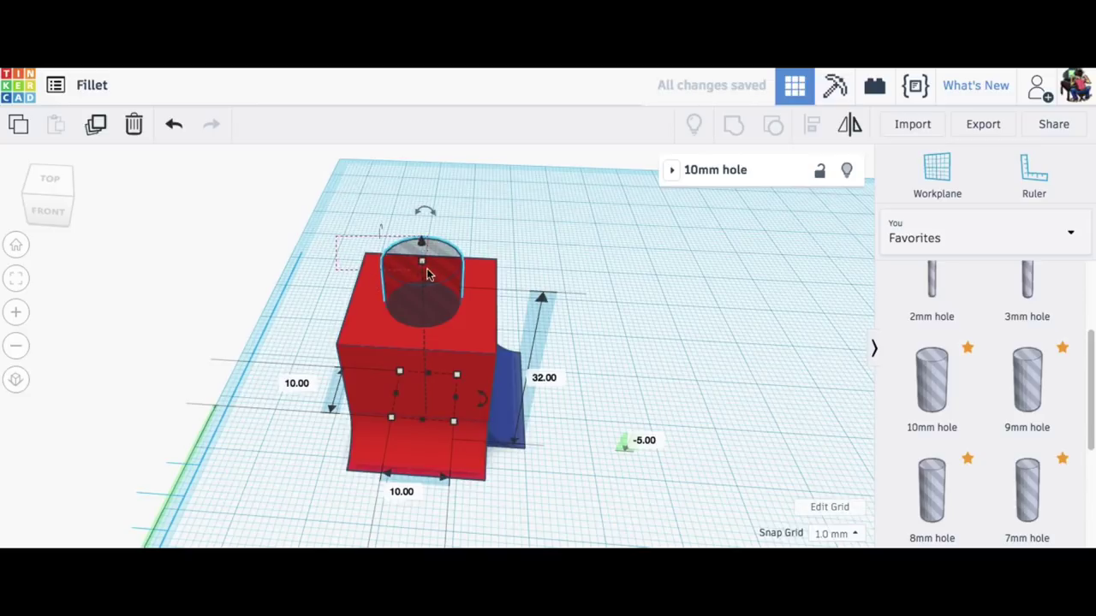
Centre-align the 10mm hole with the cube on both axes.
{"action": "left_click", "coordinate": [430, 275], "text": "shift"}
{"action": "left_click", "coordinate": [801, 125]}
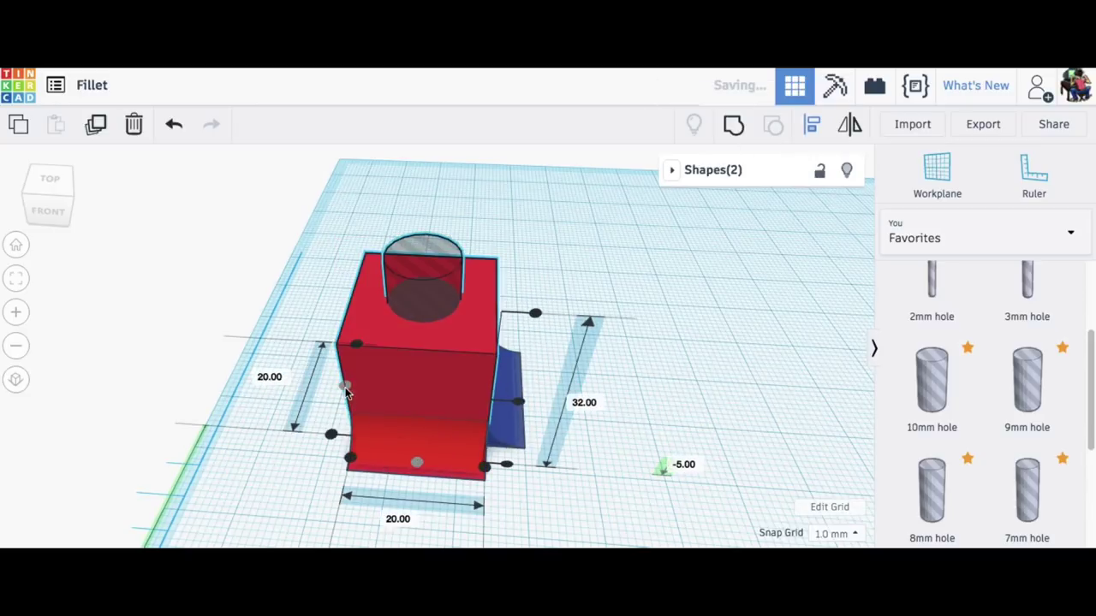
{"action": "left_click", "coordinate": [291, 323]}
{"action": "right_click_drag", "start_coordinate": [291, 324], "coordinate": [310, 252]}
Group the hole and cube so the hole cuts the cube, then inspect the result.
{"action": "left_click_drag", "start_coordinate": [404, 317], "coordinate": [411, 321]}
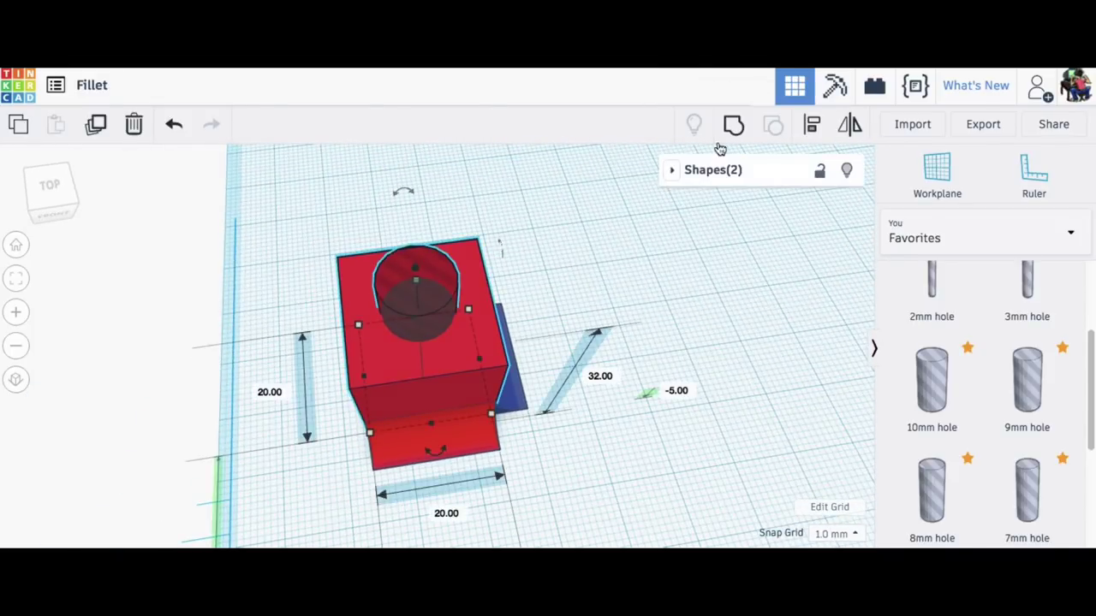
{"action": "left_click", "coordinate": [734, 124]}
{"action": "right_click_drag", "start_coordinate": [616, 253], "coordinate": [648, 264]}
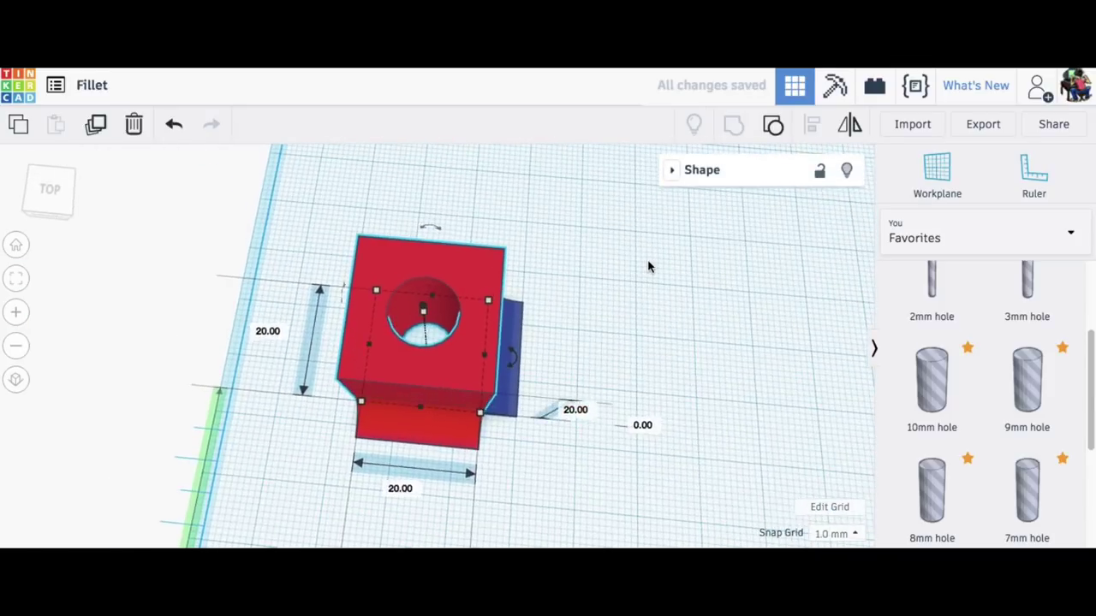
{"action": "left_click", "coordinate": [646, 274]}
{"action": "right_click_drag", "start_coordinate": [643, 303], "coordinate": [580, 264]}
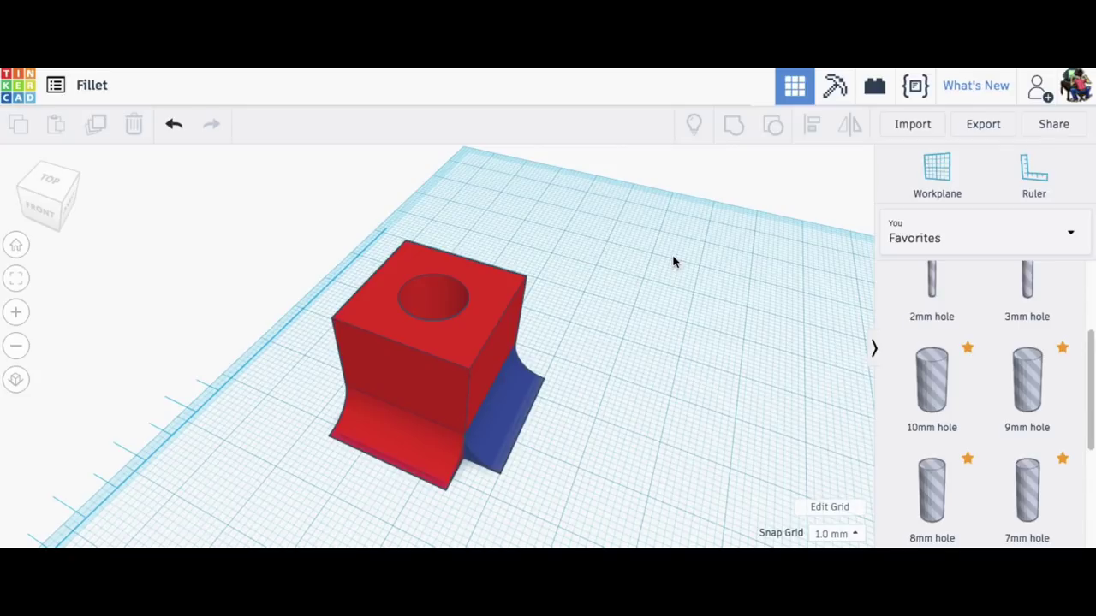